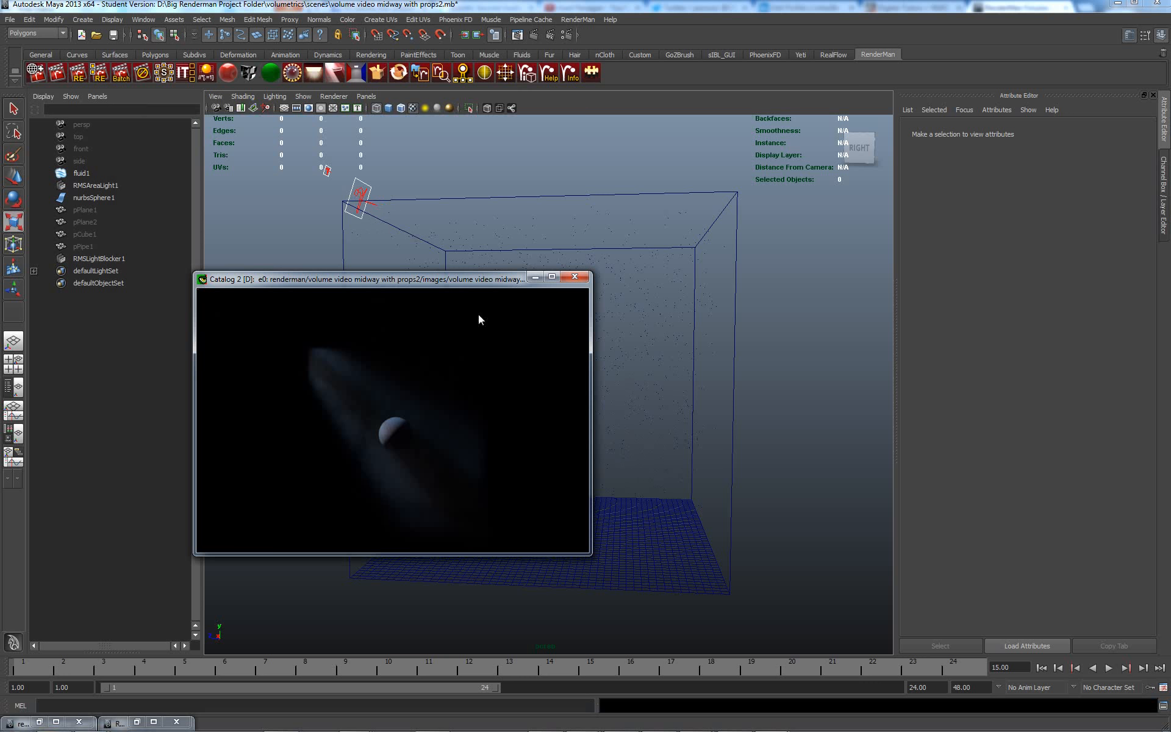
Step: Switch the viewport to shaded display, duplicate the fluid1 container in place, and hide the original fluid1
{"action": "left_click", "coordinate": [682, 197]}
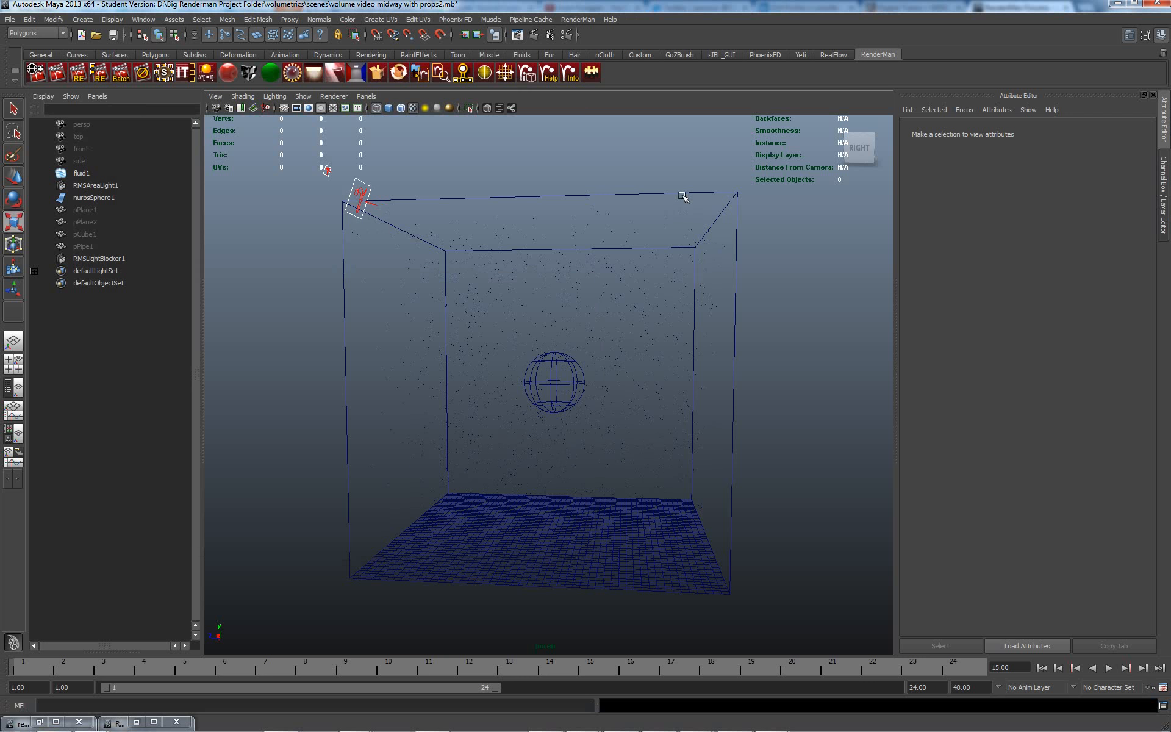
{"action": "left_click", "coordinate": [682, 195]}
{"action": "key", "text": "5"}
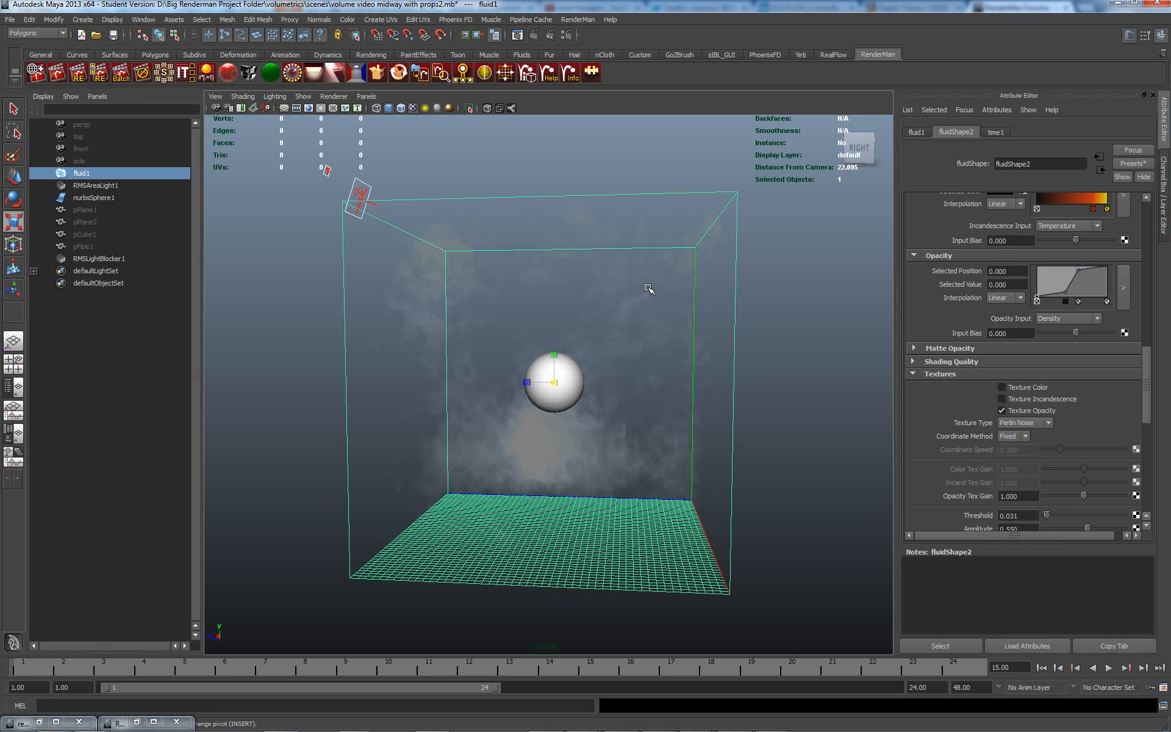
{"action": "key", "text": "ctrl+d"}
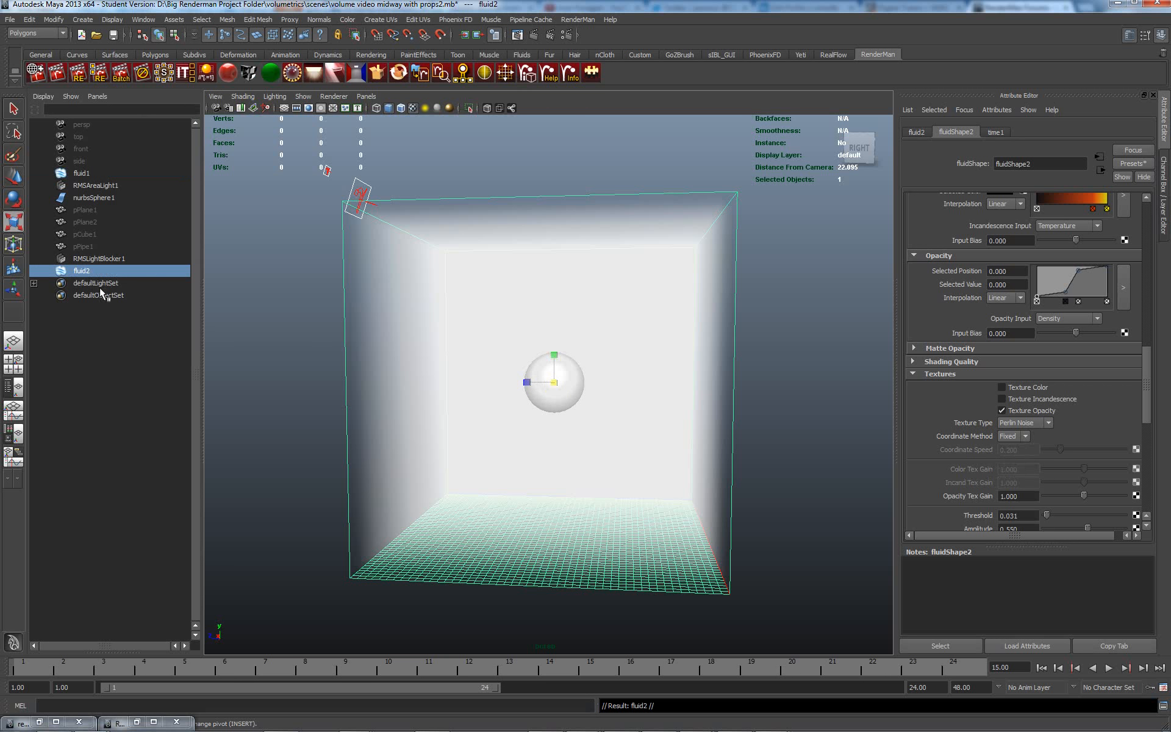
{"action": "left_click", "coordinate": [83, 173]}
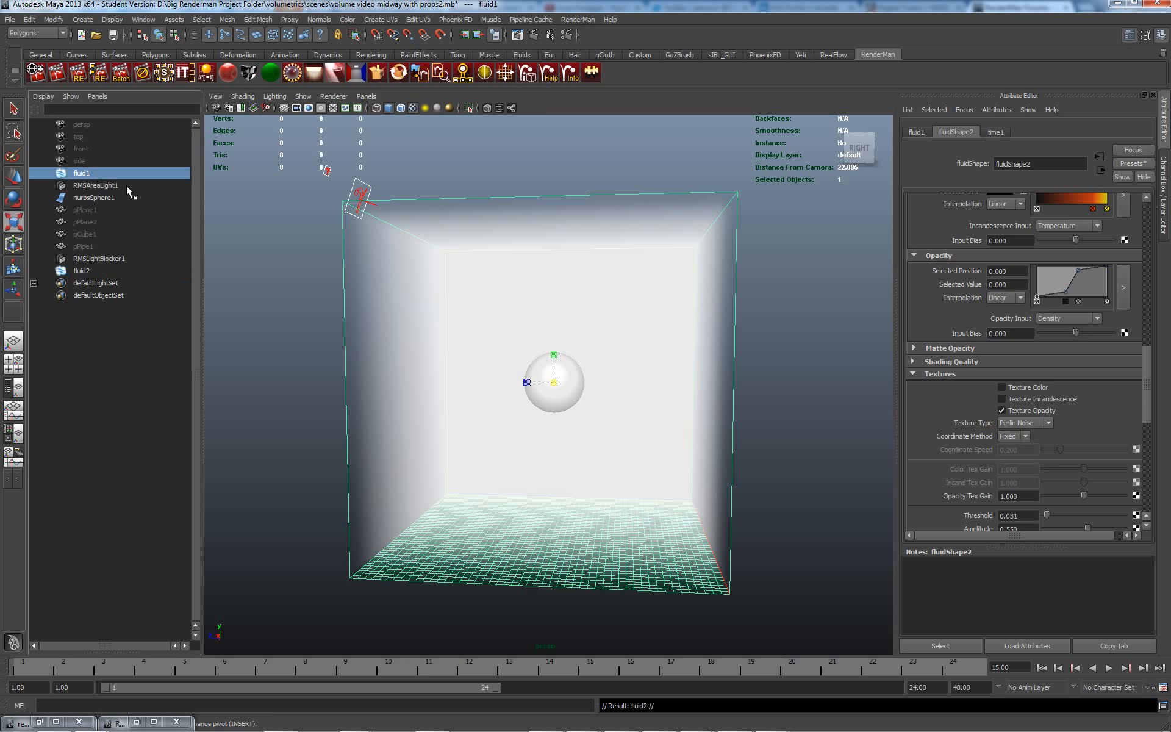
{"action": "key", "text": "ctrl+h"}
Step: Rename the duplicated fluid's shape node as shaderbased and its transform node as shadebased
{"action": "left_click", "coordinate": [634, 202]}
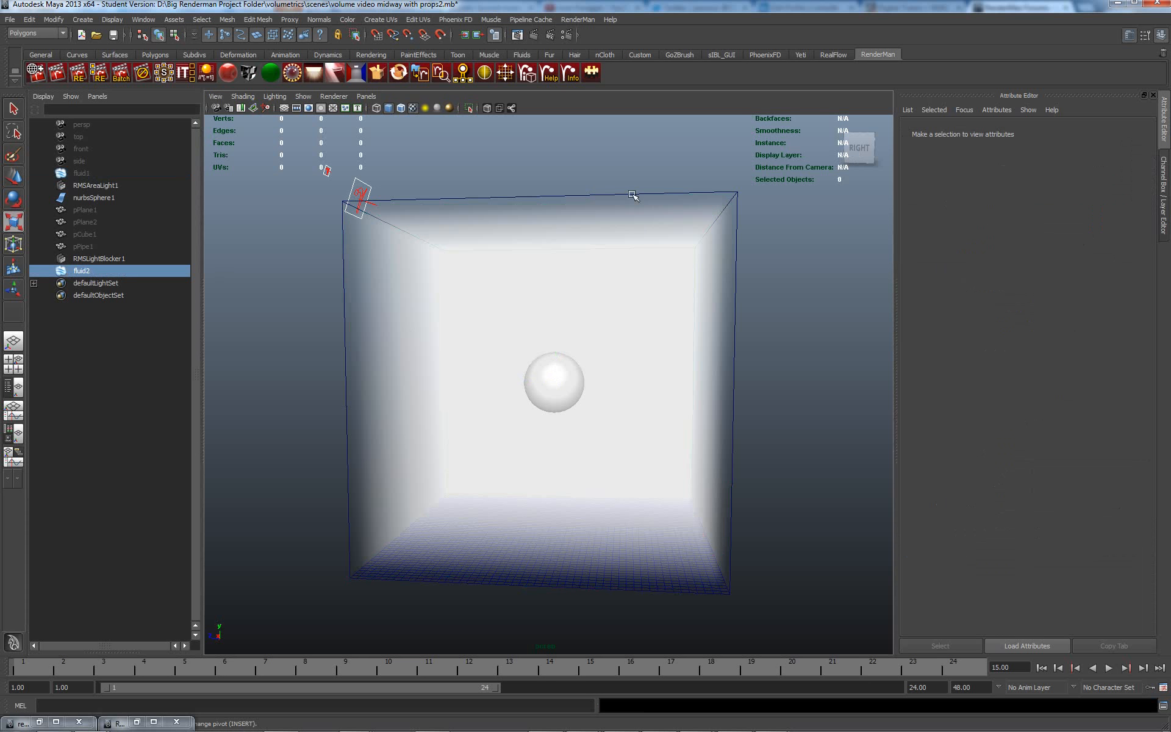
{"action": "left_click_drag", "start_coordinate": [1048, 158], "coordinate": [980, 167]}
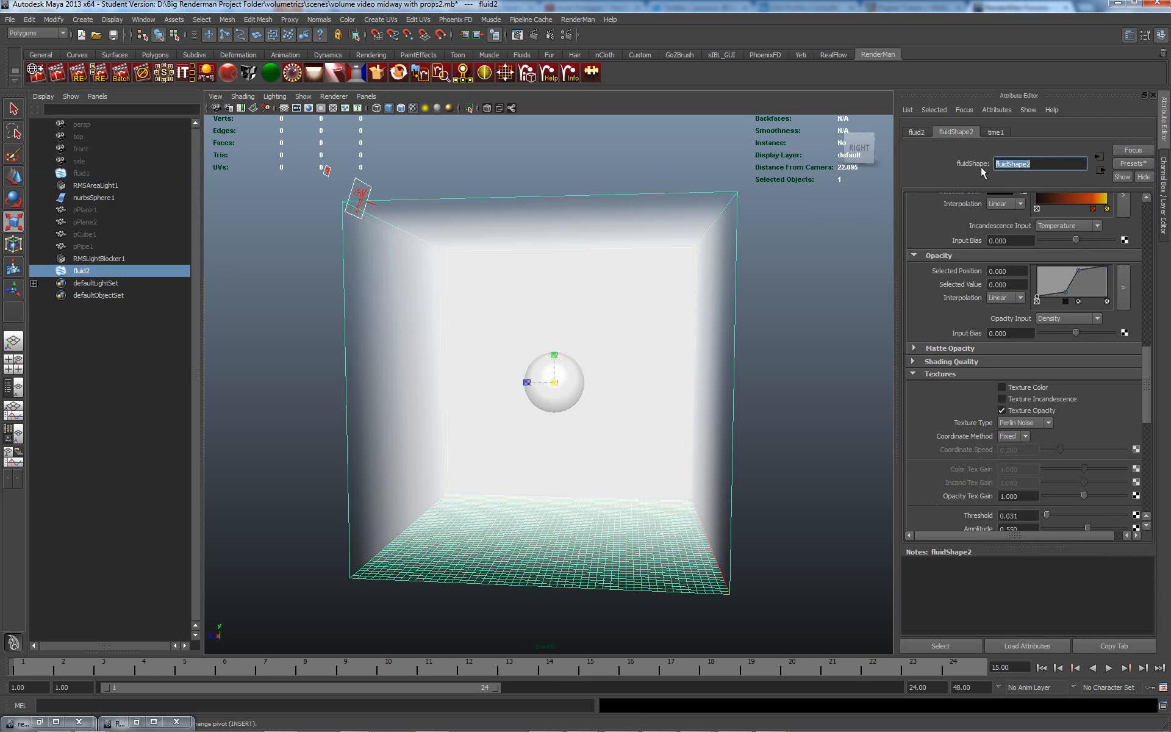
{"action": "type", "text": "shaderbased"}
{"action": "key", "text": "Return"}
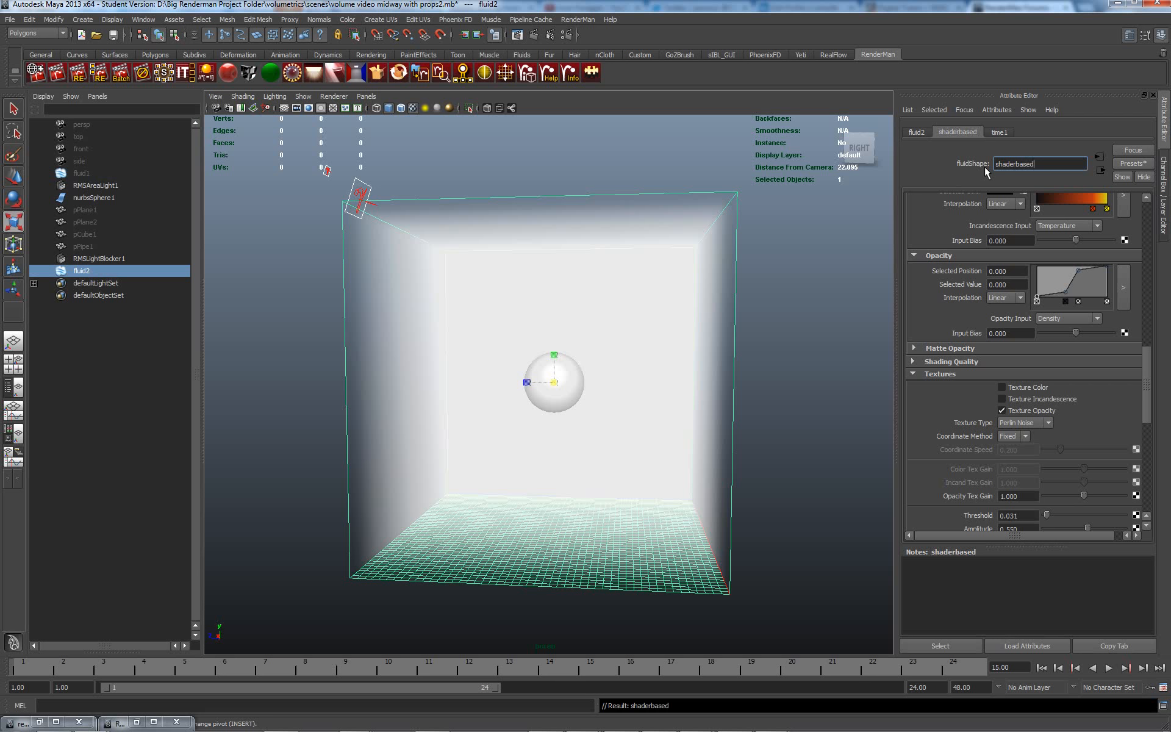
{"action": "left_click", "coordinate": [917, 132]}
{"action": "double_click", "coordinate": [1031, 166]}
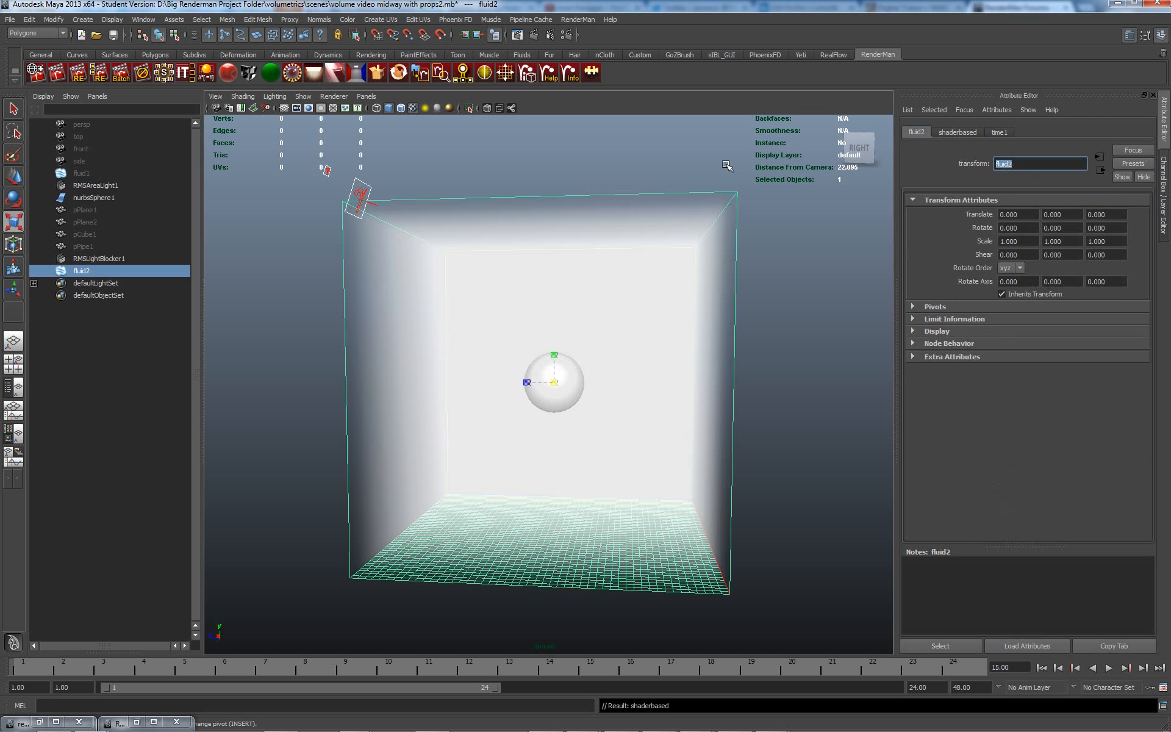
{"action": "type", "text": "shadebased"}
{"action": "key", "text": "Return"}
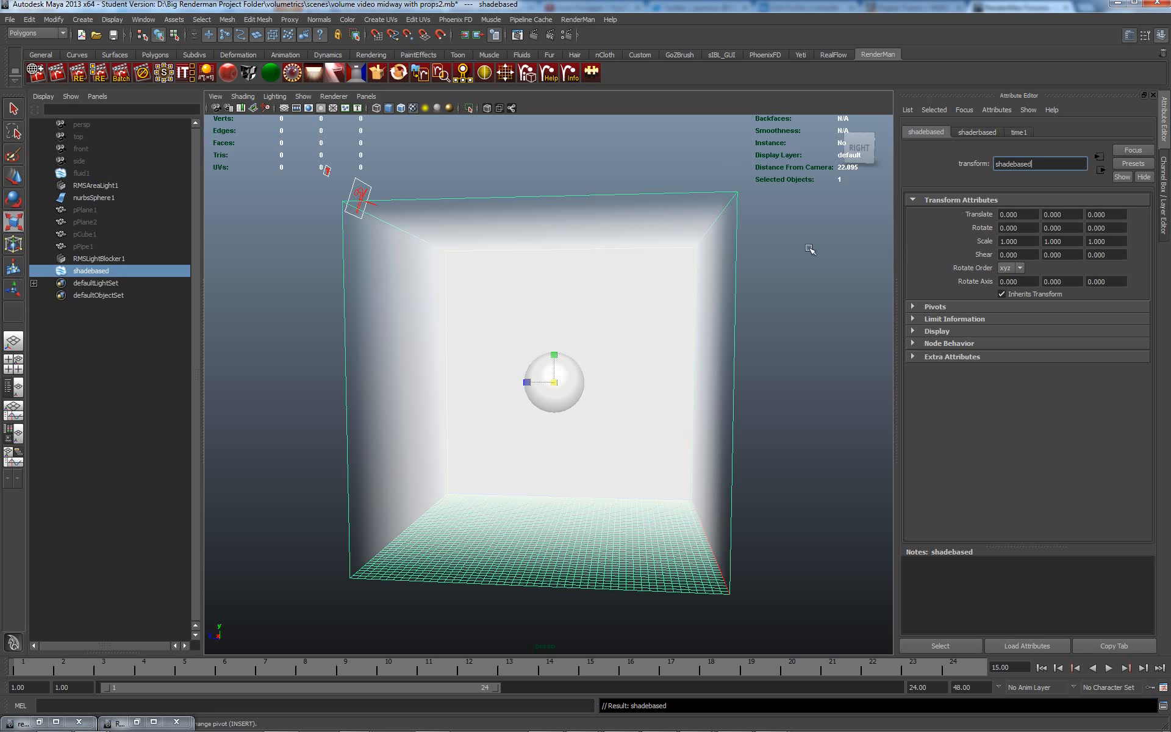
Step: Set the Density contents method of the shaderbased fluid shape to Off(zero)
{"action": "left_click", "coordinate": [967, 131]}
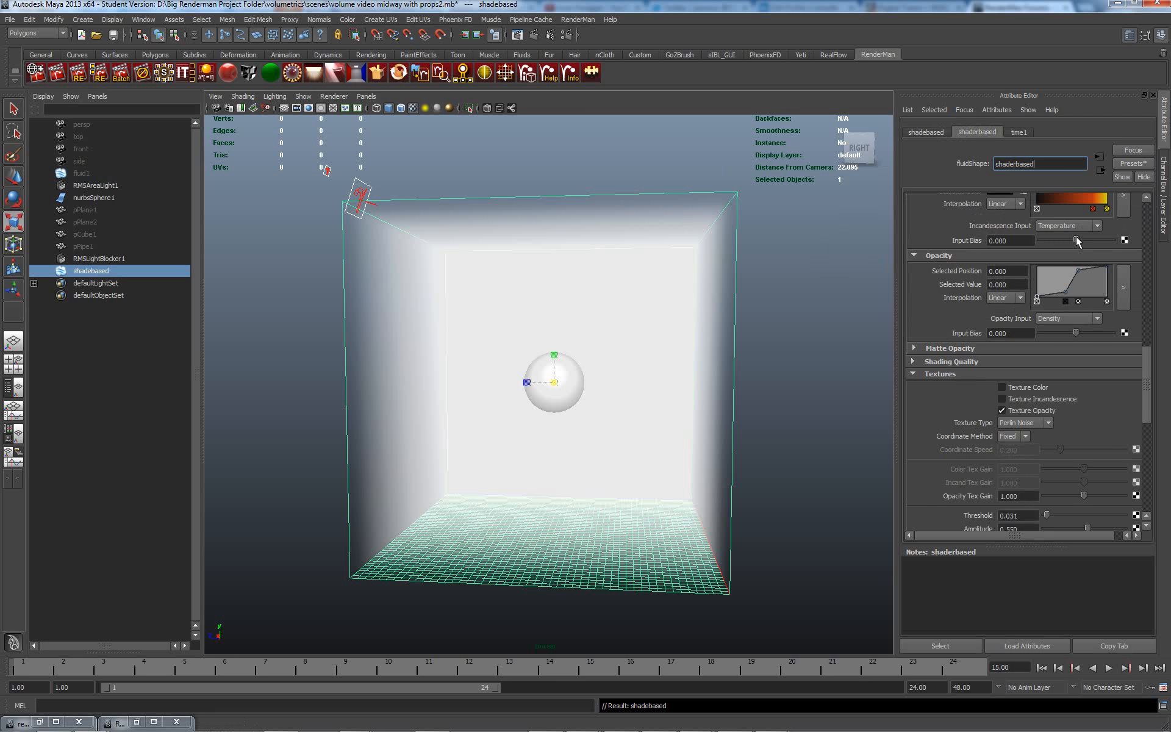
{"action": "left_click_drag", "start_coordinate": [1149, 379], "coordinate": [1166, 206]}
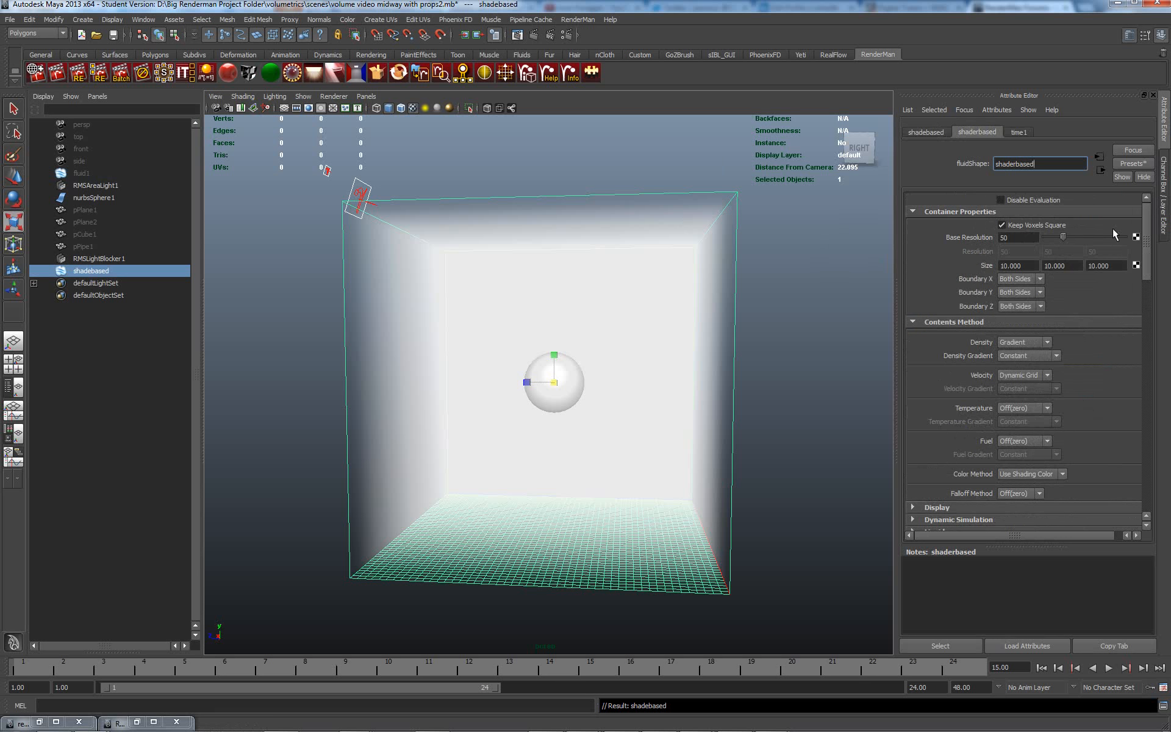
{"action": "left_click", "coordinate": [1048, 342]}
{"action": "left_click", "coordinate": [1031, 352]}
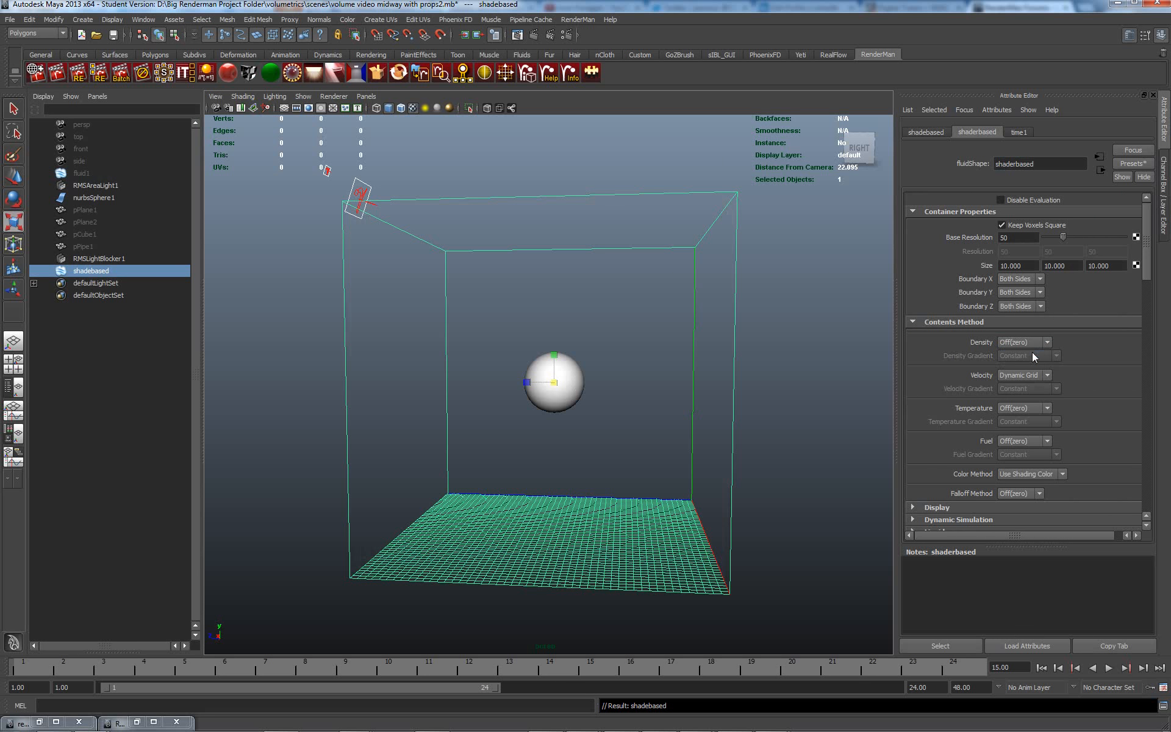
Step: Bring up the render catalog window and re-render the scene with the fluid's density switched off
{"action": "mouse_move", "coordinate": [638, 727]}
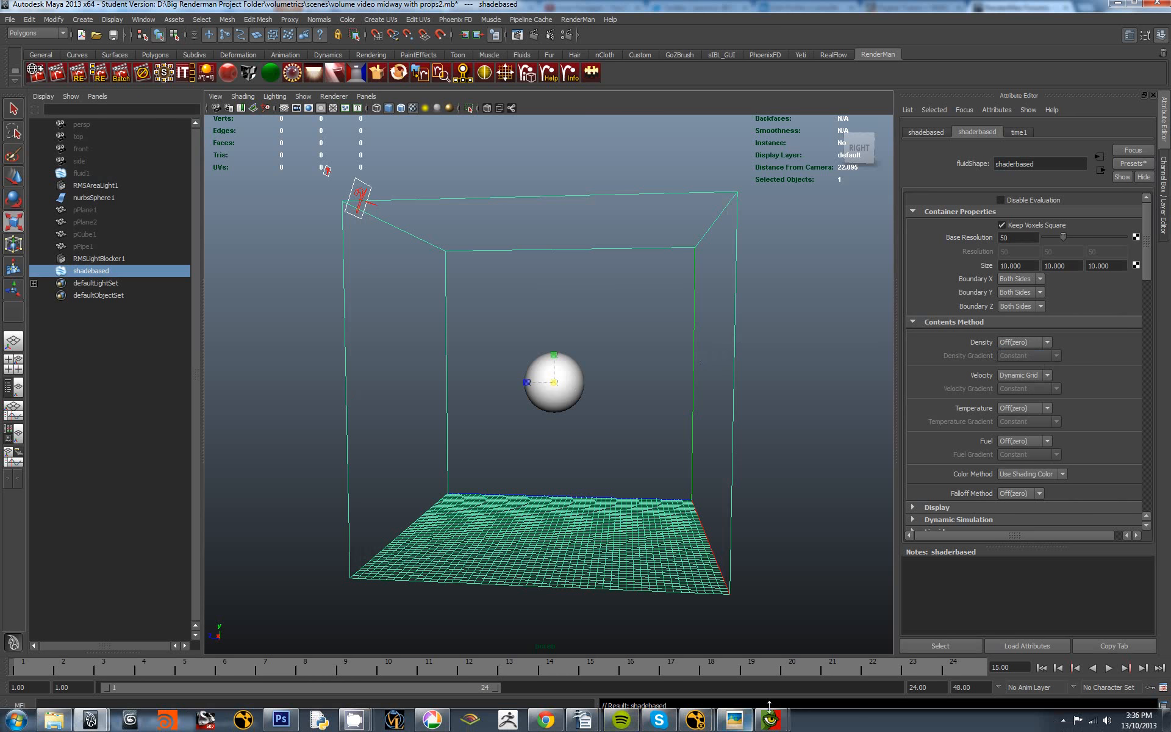
{"action": "mouse_move", "coordinate": [772, 721]}
{"action": "left_click", "coordinate": [807, 660]}
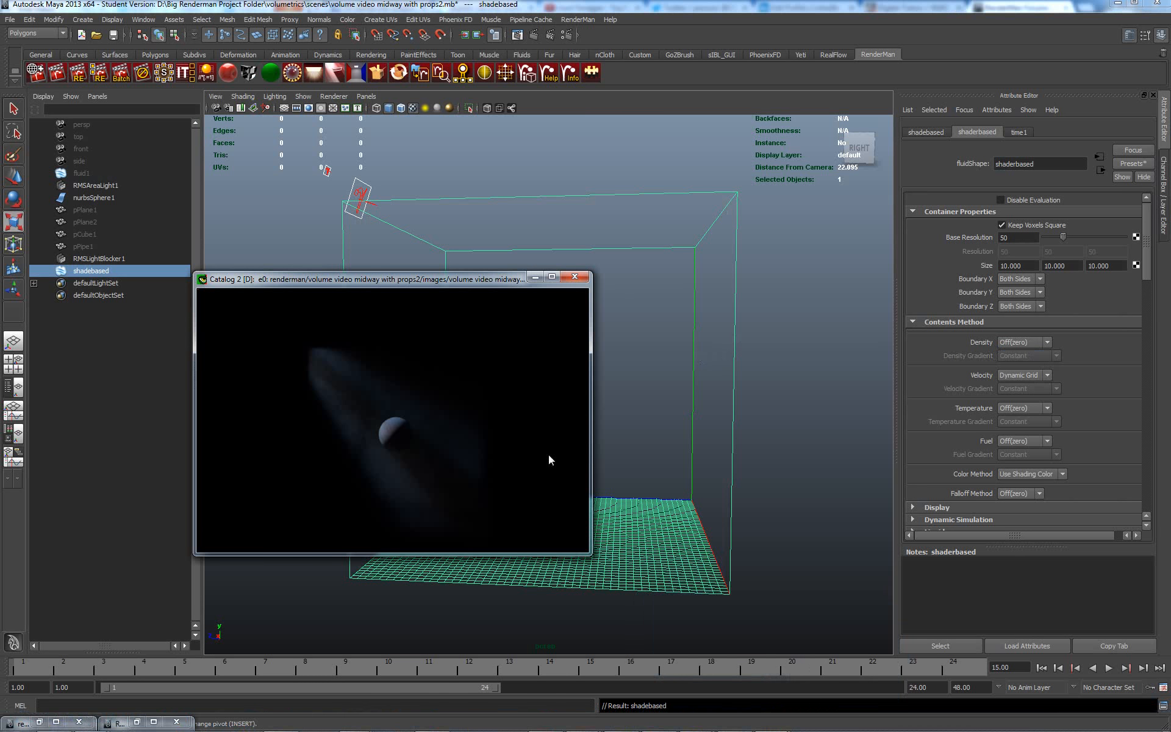
{"action": "right_click", "coordinate": [362, 378]}
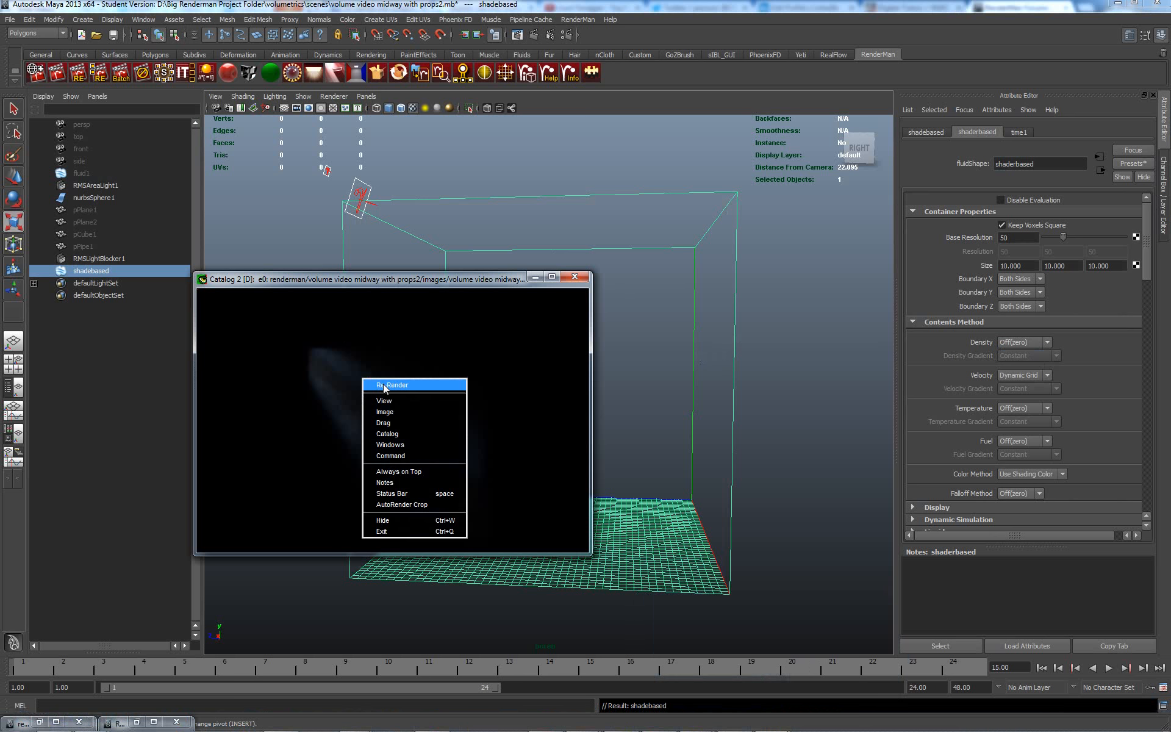
{"action": "left_click", "coordinate": [384, 385]}
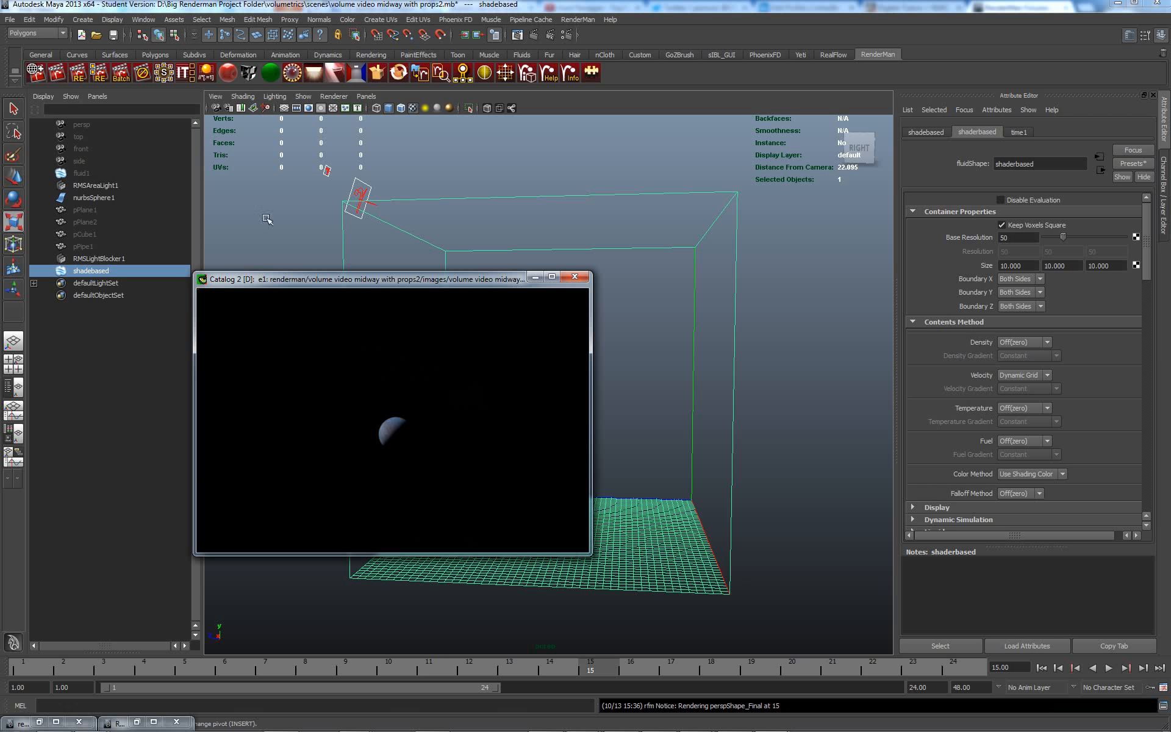
Step: Open the RenderMan Slim shader editor, move it clear of the screen edge, and create a new palette
{"action": "left_click", "coordinate": [165, 75]}
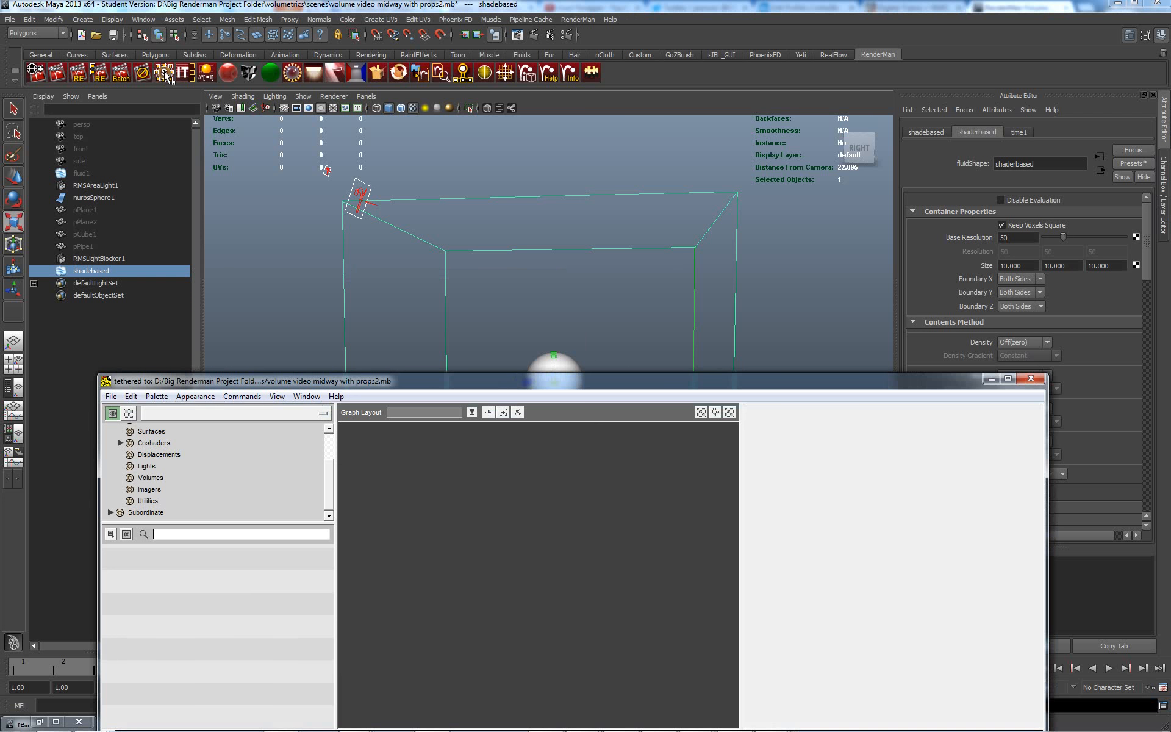
{"action": "left_click_drag", "start_coordinate": [505, 493], "coordinate": [449, 117]}
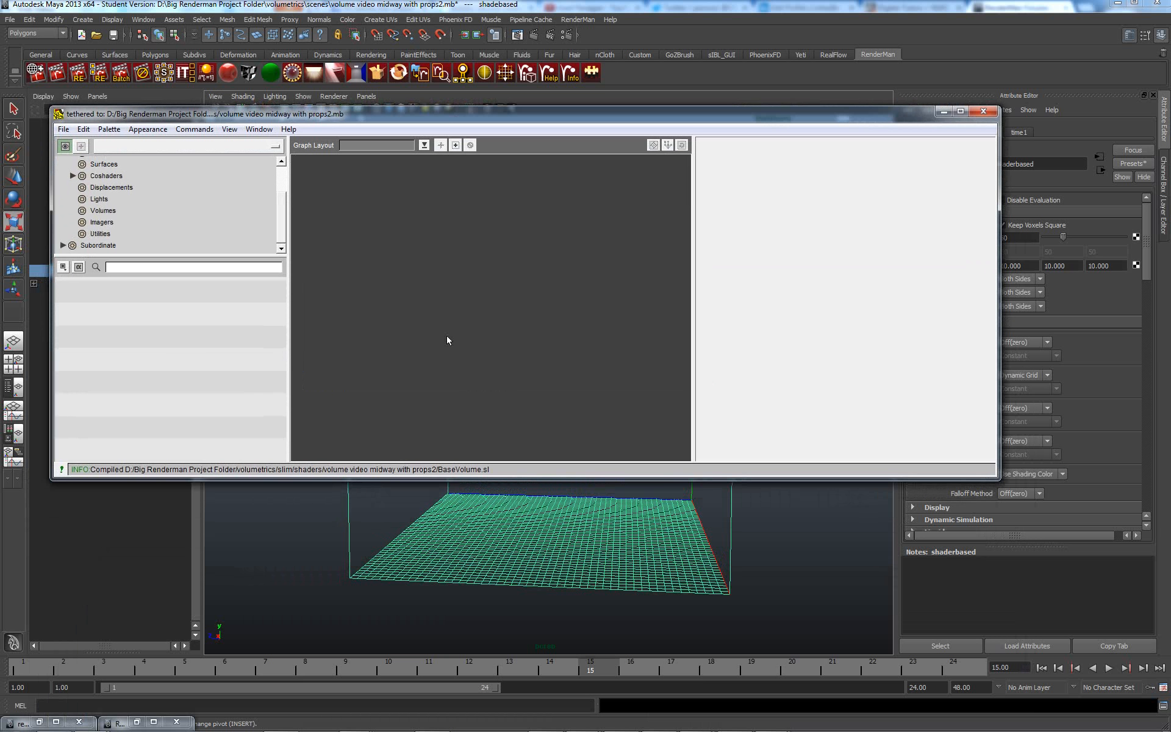
{"action": "right_click", "coordinate": [461, 263]}
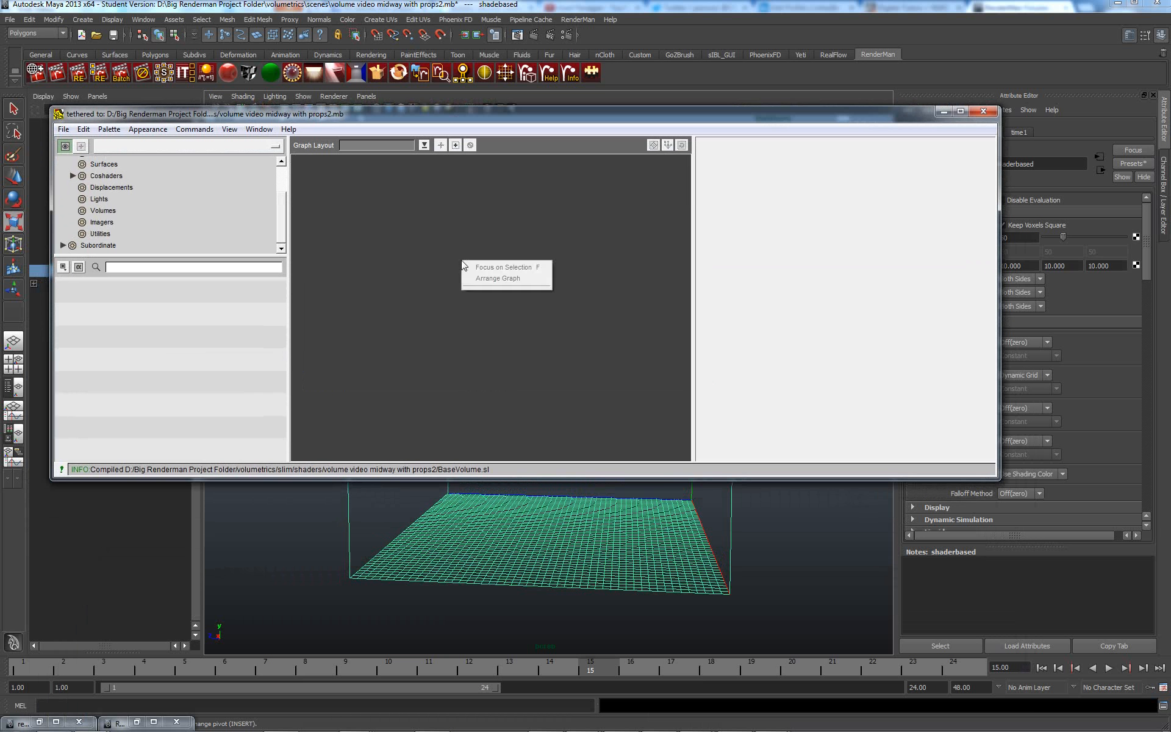
{"action": "left_click", "coordinate": [444, 266]}
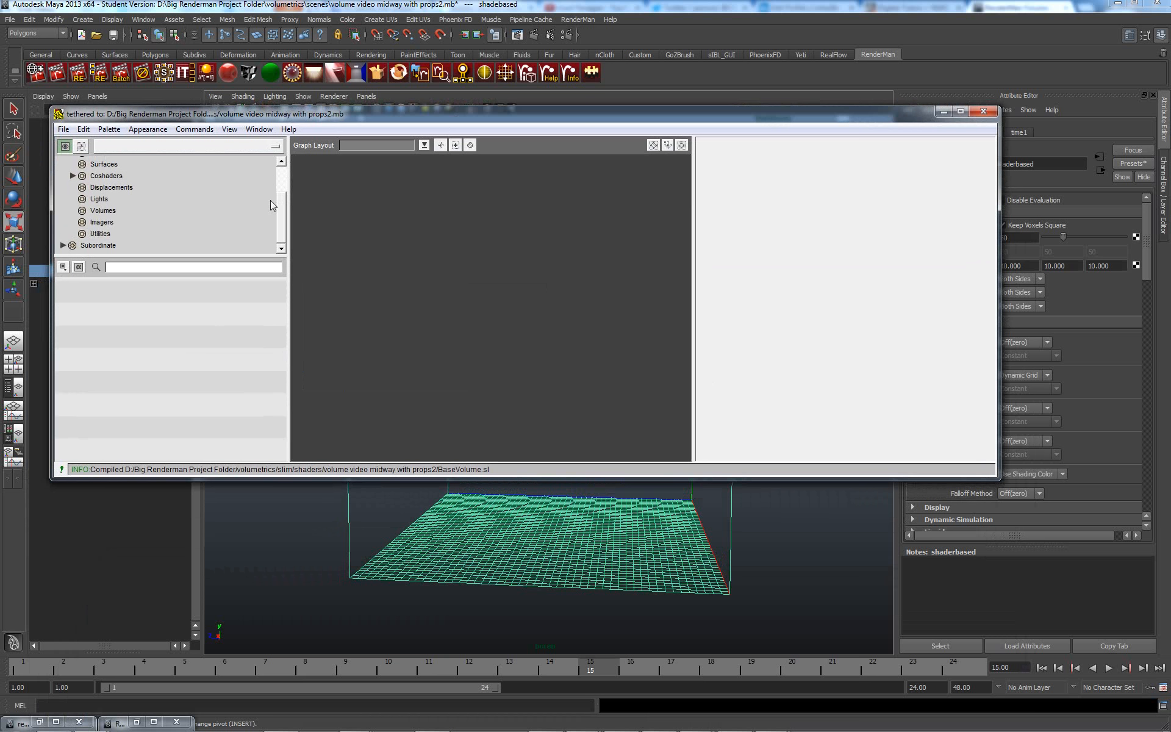
{"action": "left_click", "coordinate": [63, 130]}
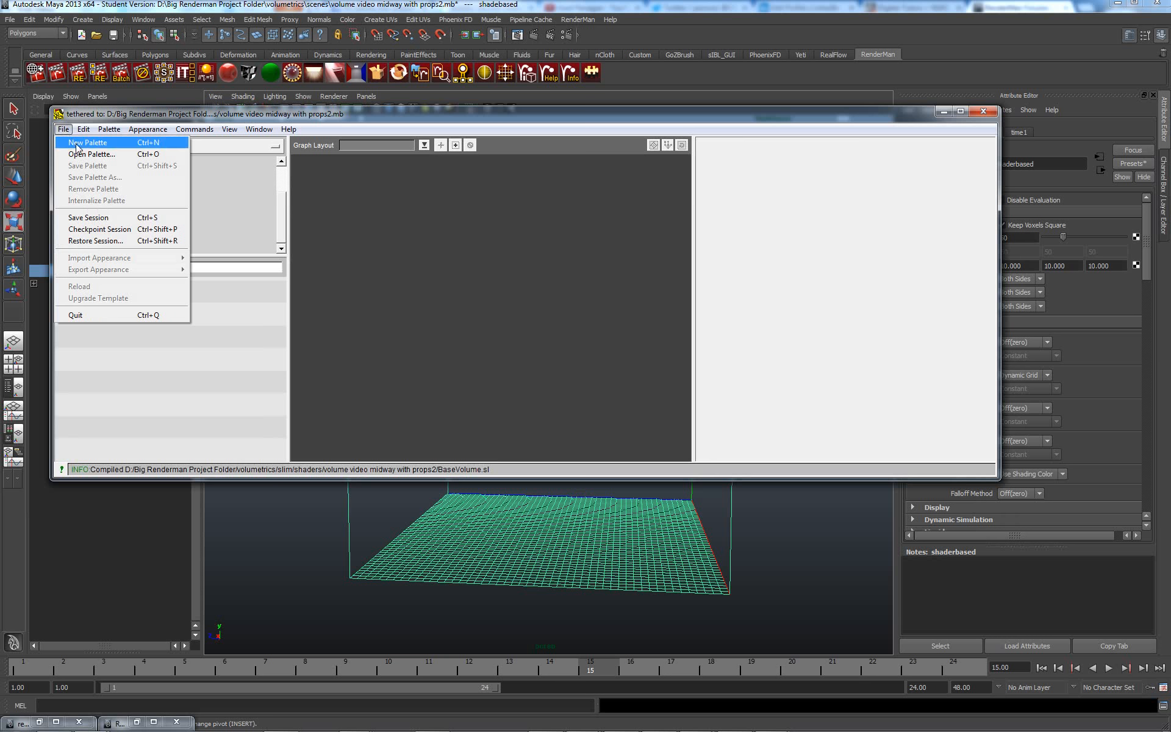
{"action": "left_click", "coordinate": [76, 145]}
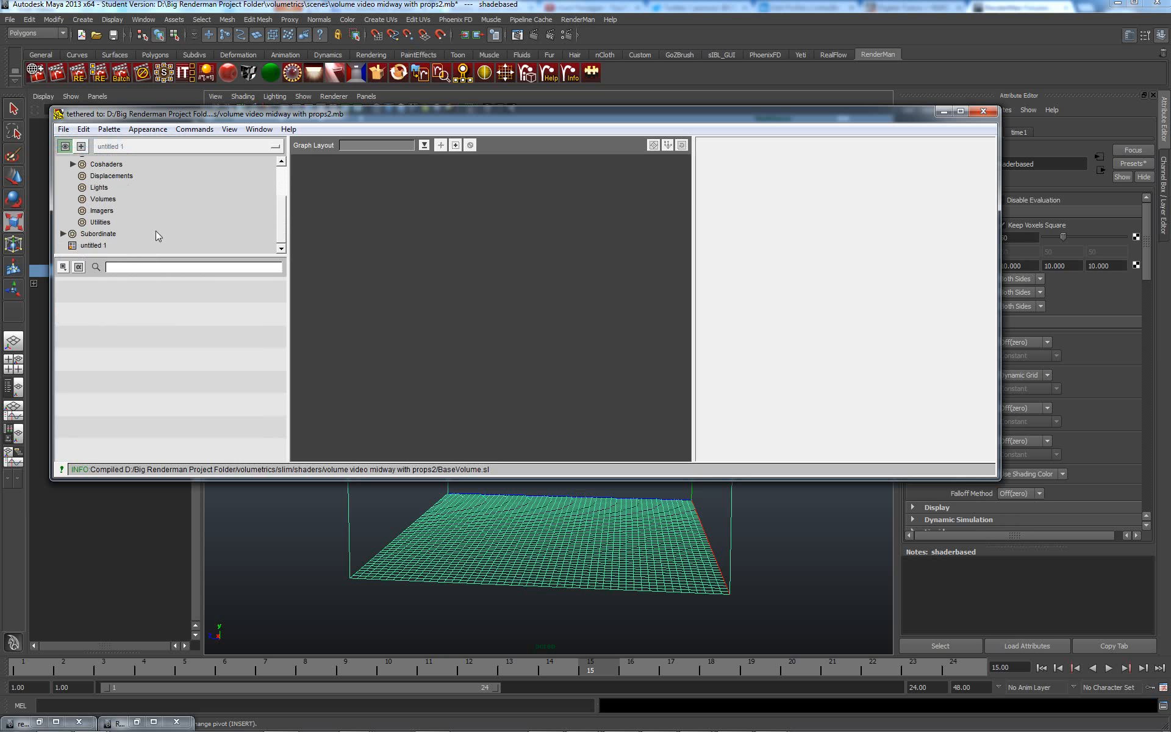
Step: Add a BaseVolume volume shader to the untitled 1 palette and select its node in the graph
{"action": "left_click", "coordinate": [98, 245]}
{"action": "right_click", "coordinate": [471, 279]}
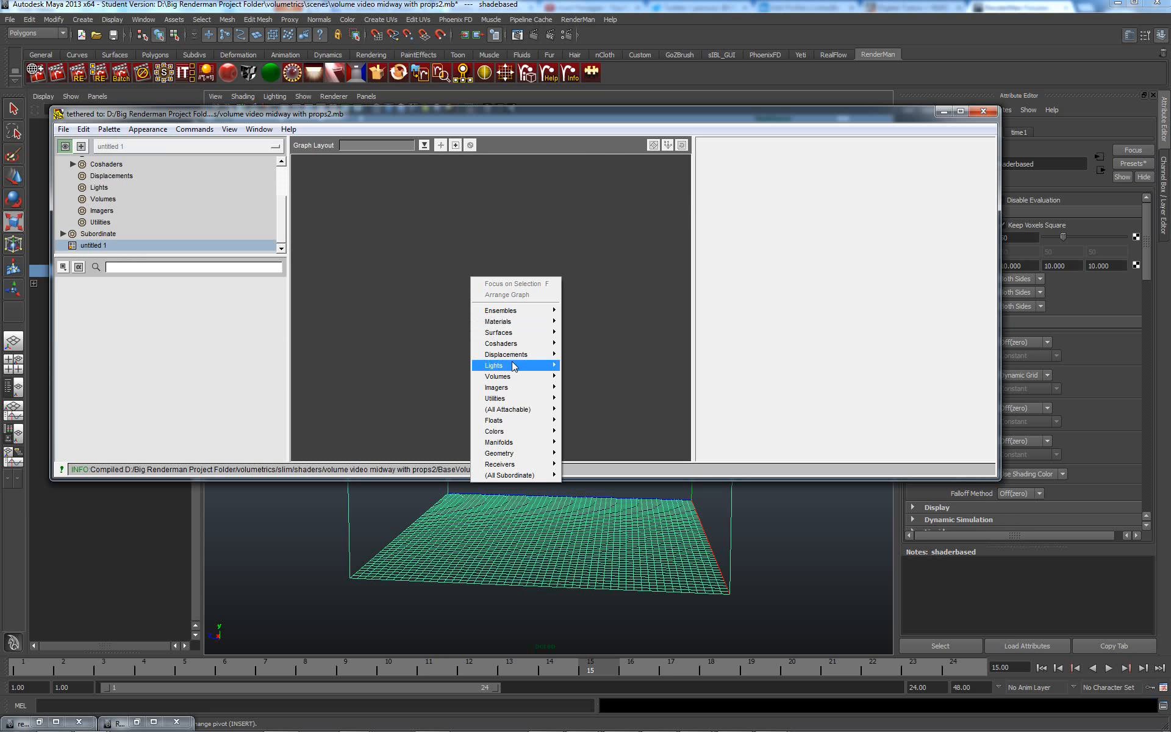
{"action": "mouse_move", "coordinate": [513, 381]}
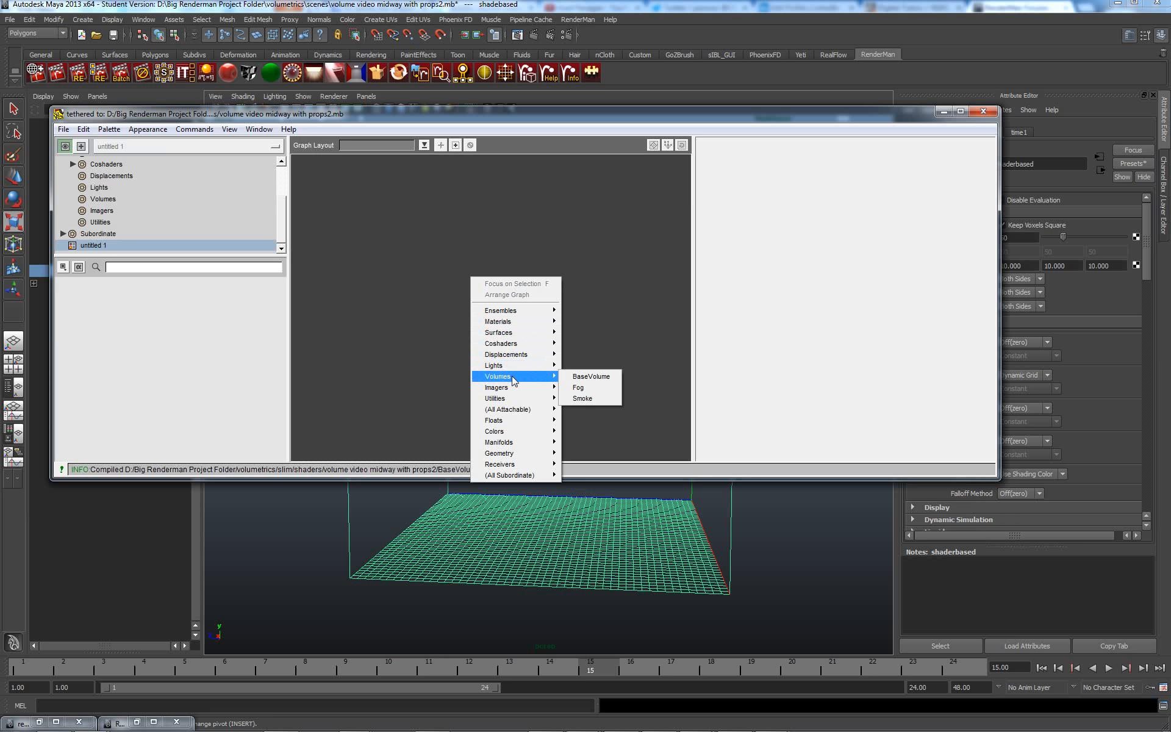
{"action": "left_click", "coordinate": [588, 378]}
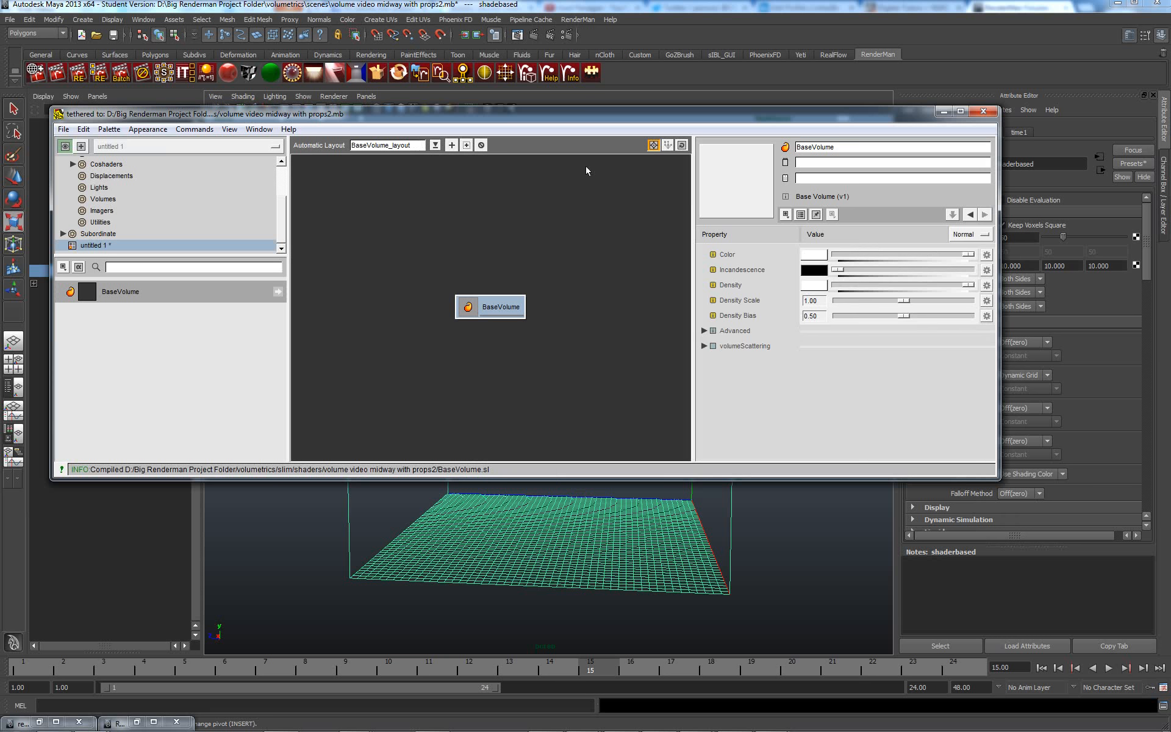
{"action": "left_click_drag", "start_coordinate": [572, 116], "coordinate": [592, 311]}
{"action": "left_click", "coordinate": [523, 508]}
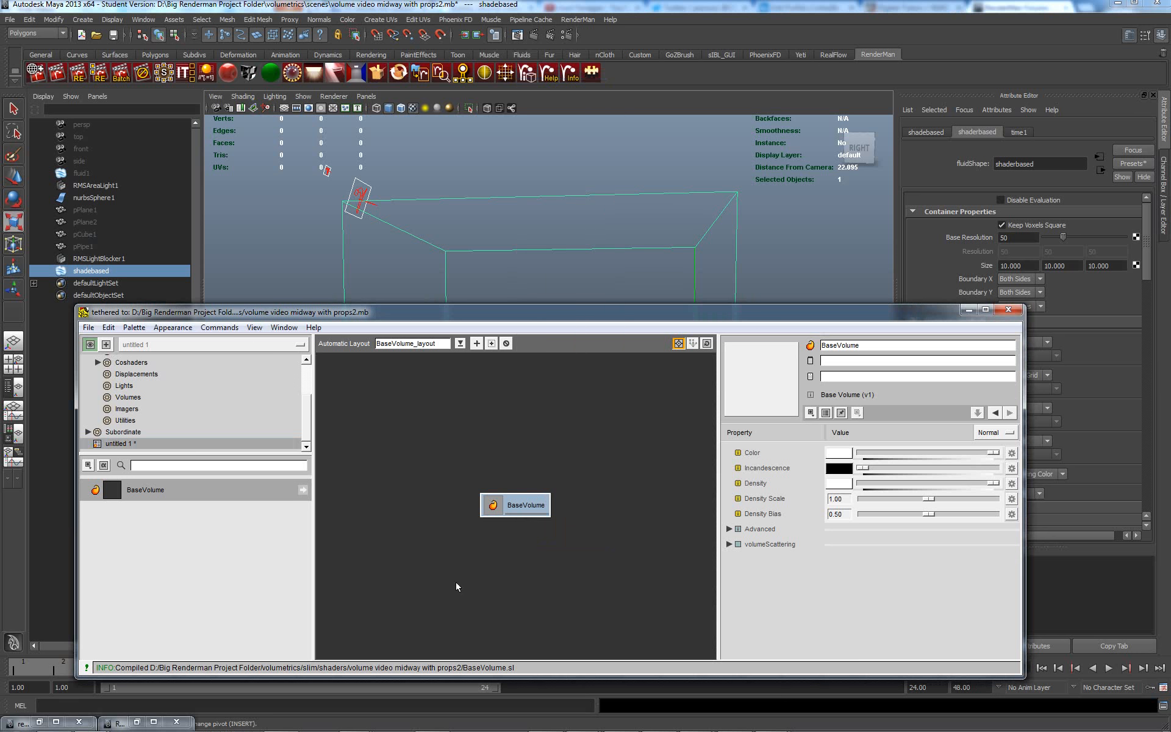
Step: Bring up the render catalog window, set it to stay always on top, and re-render the scene
{"action": "mouse_move", "coordinate": [547, 728]}
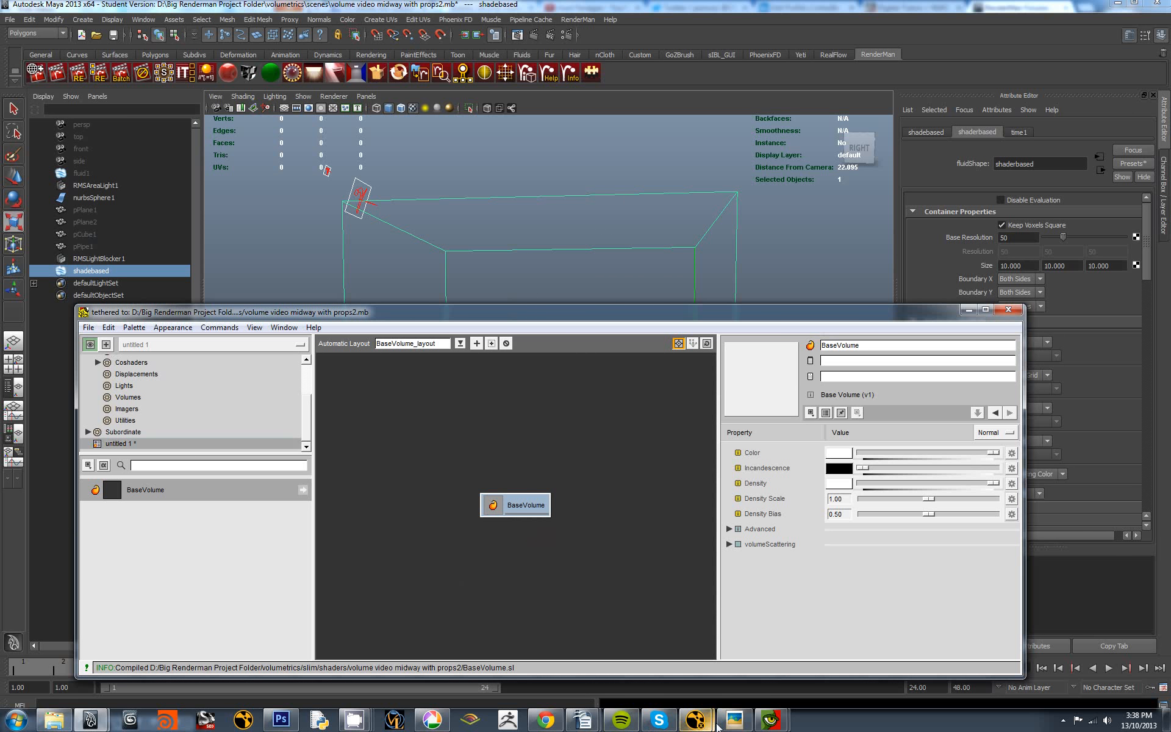
{"action": "mouse_move", "coordinate": [772, 723]}
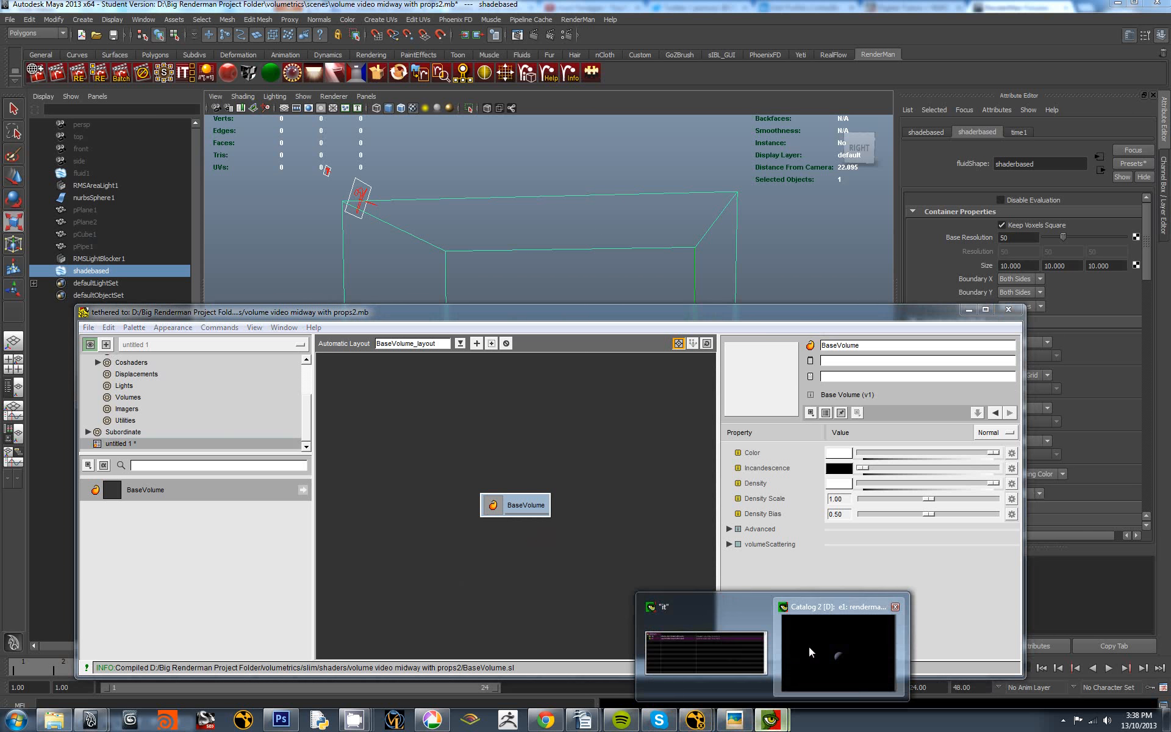
{"action": "left_click", "coordinate": [809, 647]}
{"action": "right_click", "coordinate": [310, 346]}
{"action": "left_click", "coordinate": [353, 441]}
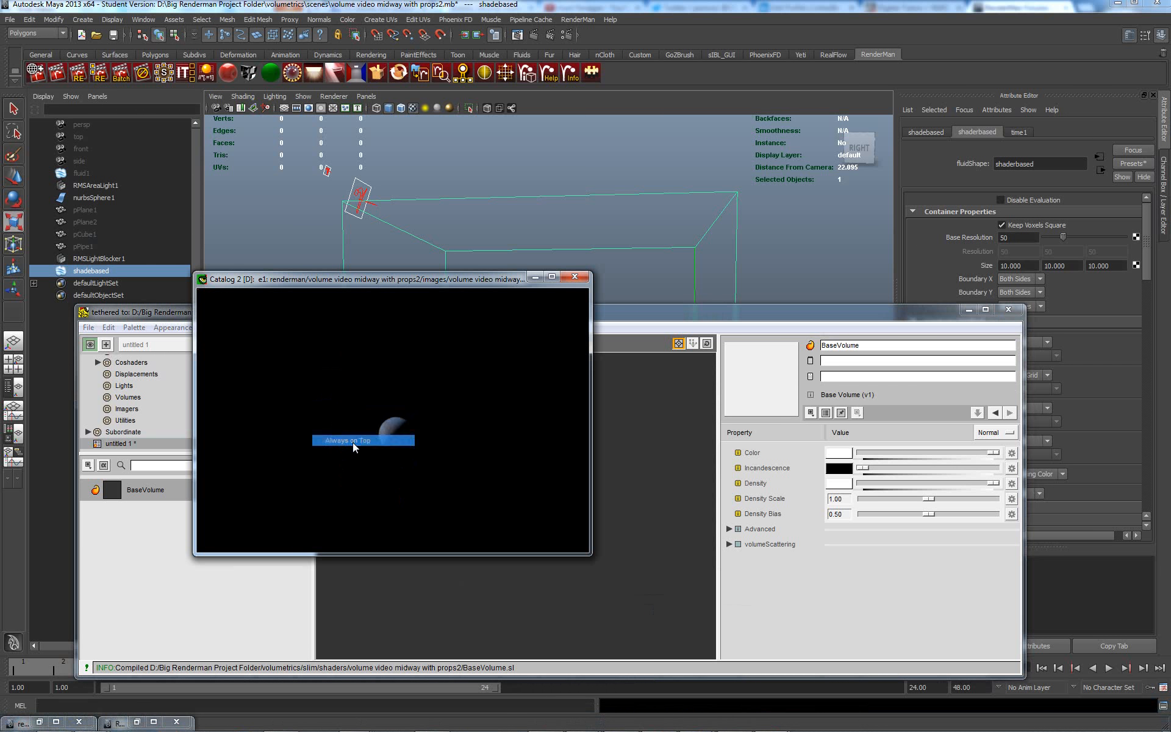
{"action": "right_click", "coordinate": [290, 369]}
{"action": "left_click", "coordinate": [316, 375]}
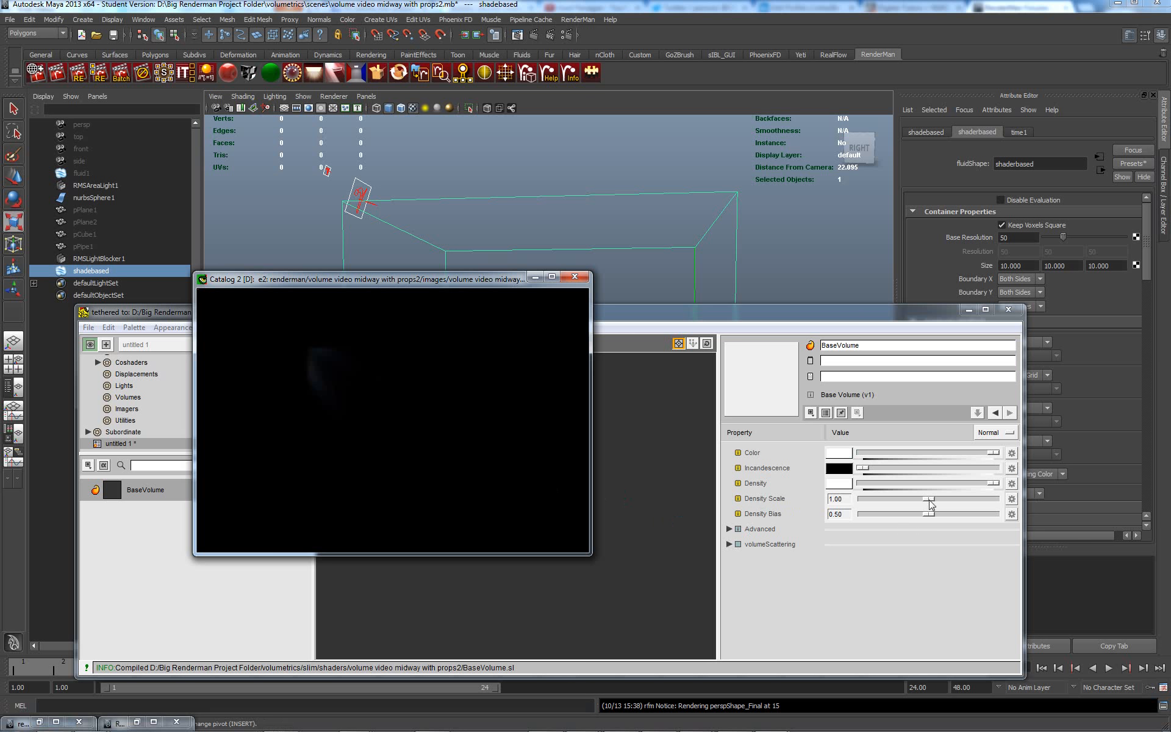
Step: Lower the BaseVolume shader's Density Scale to 0.23 and re-render the scene
{"action": "left_click_drag", "start_coordinate": [927, 505], "coordinate": [886, 504]}
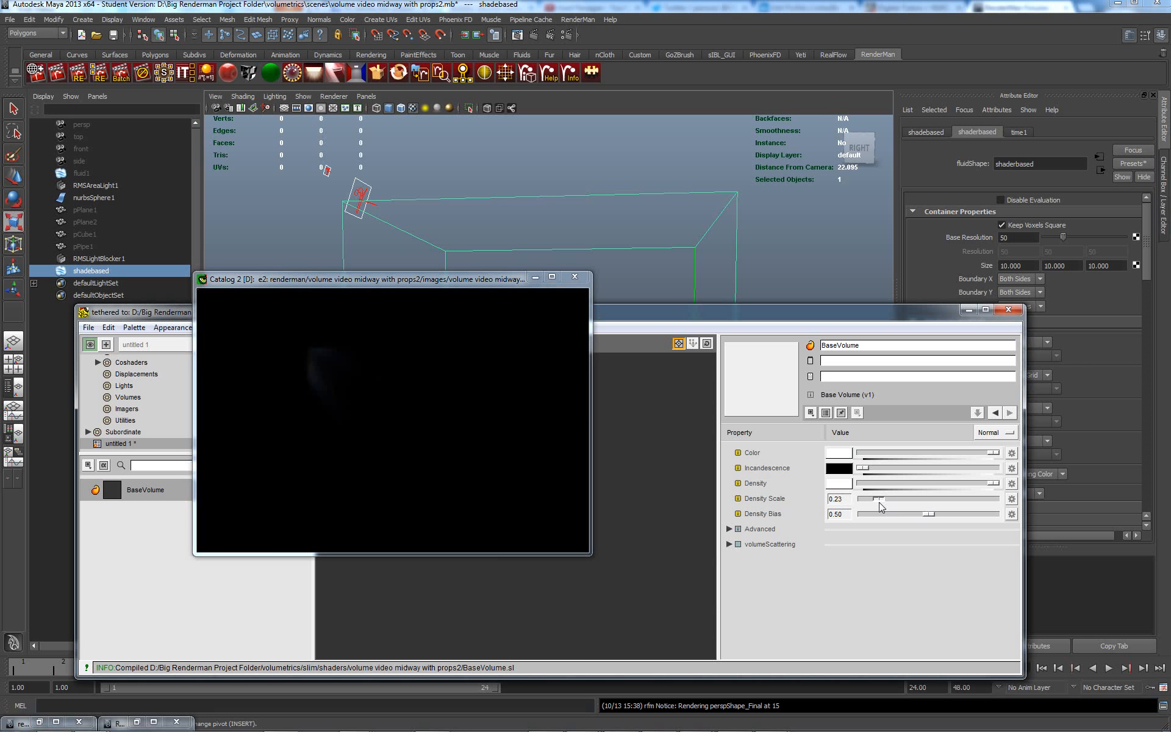
{"action": "right_click", "coordinate": [354, 397]}
{"action": "left_click", "coordinate": [374, 406]}
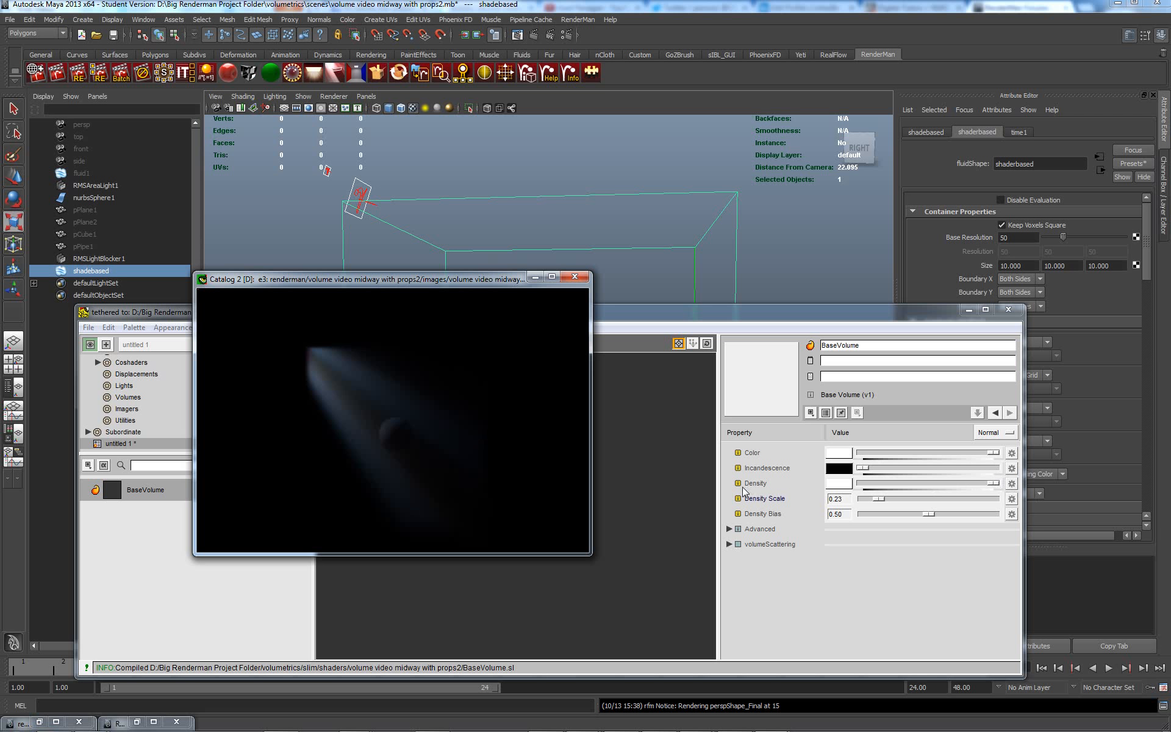
Step: Connect a Brownian texture node to the BaseVolume shader's Density property
{"action": "left_click", "coordinate": [1012, 485]}
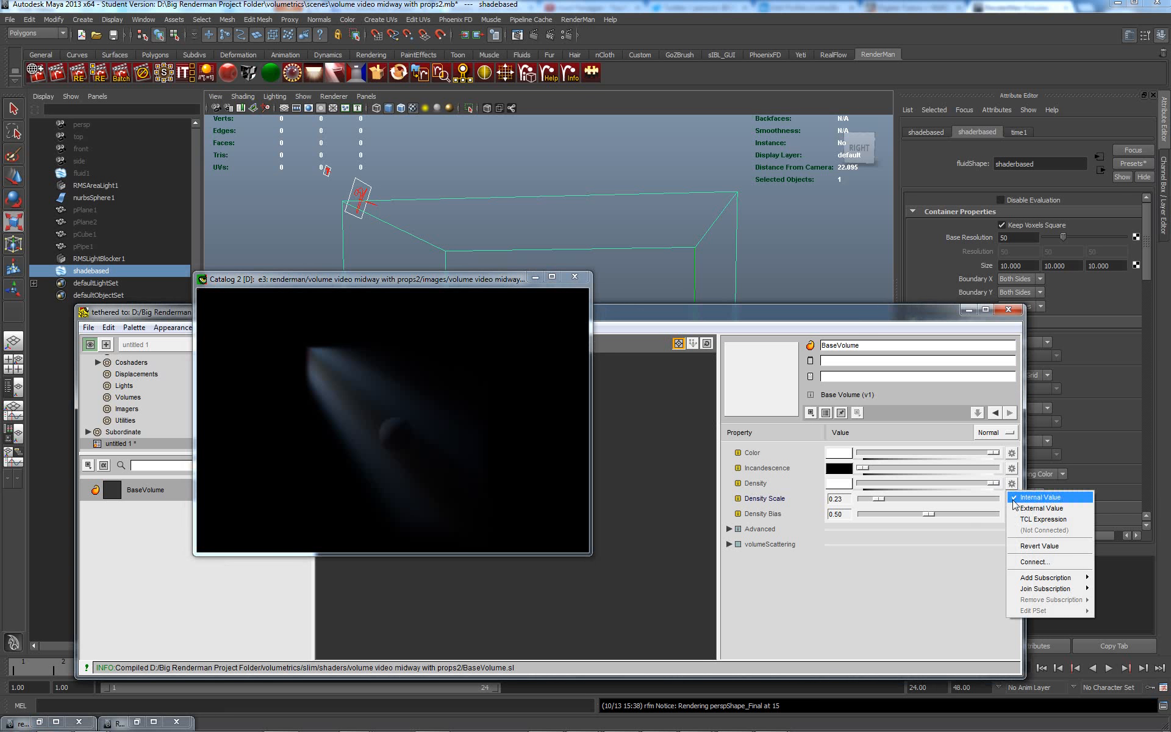
{"action": "left_click", "coordinate": [1027, 562]}
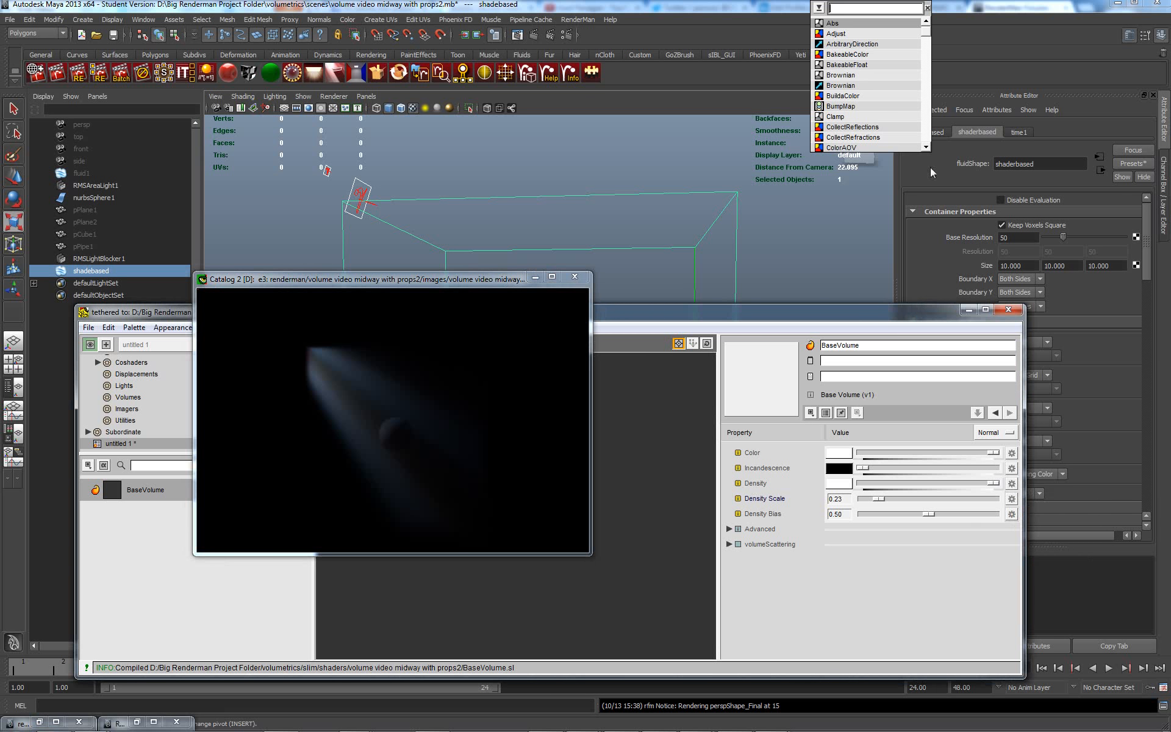
{"action": "left_click", "coordinate": [842, 76]}
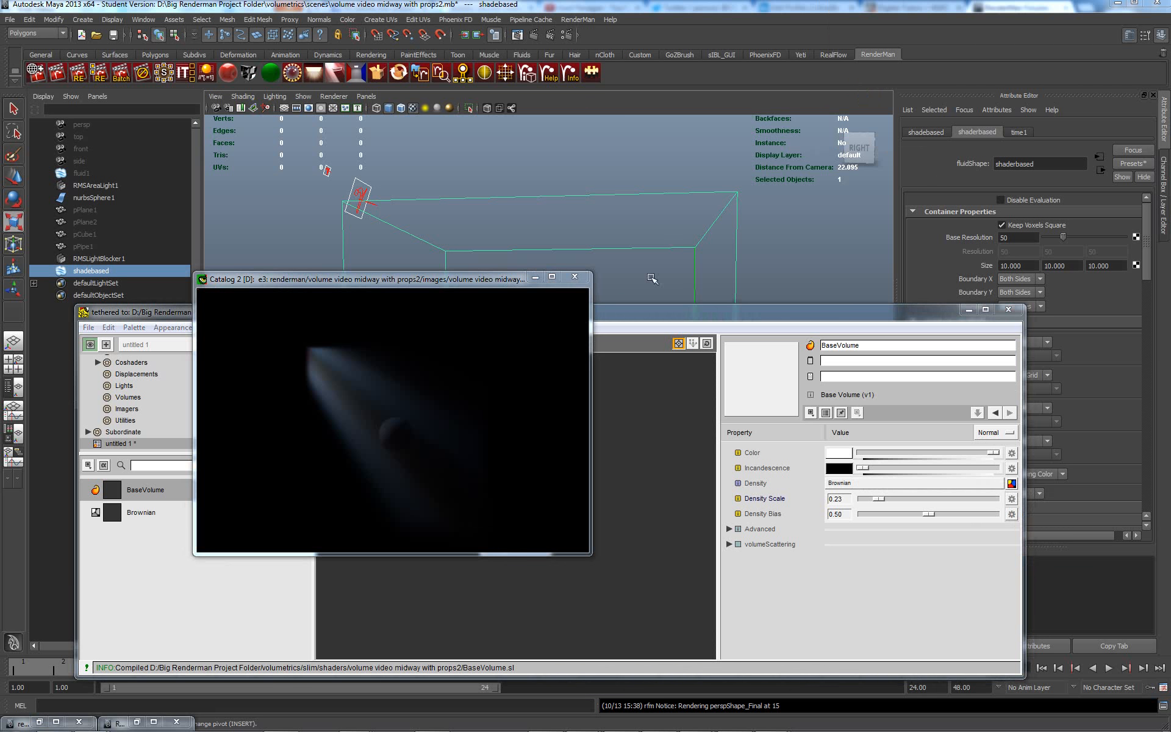
Step: Turn rescale on for the Brownian node, reselect the BaseVolume shader and re-render the scene
{"action": "left_click_drag", "start_coordinate": [488, 283], "coordinate": [671, 153]}
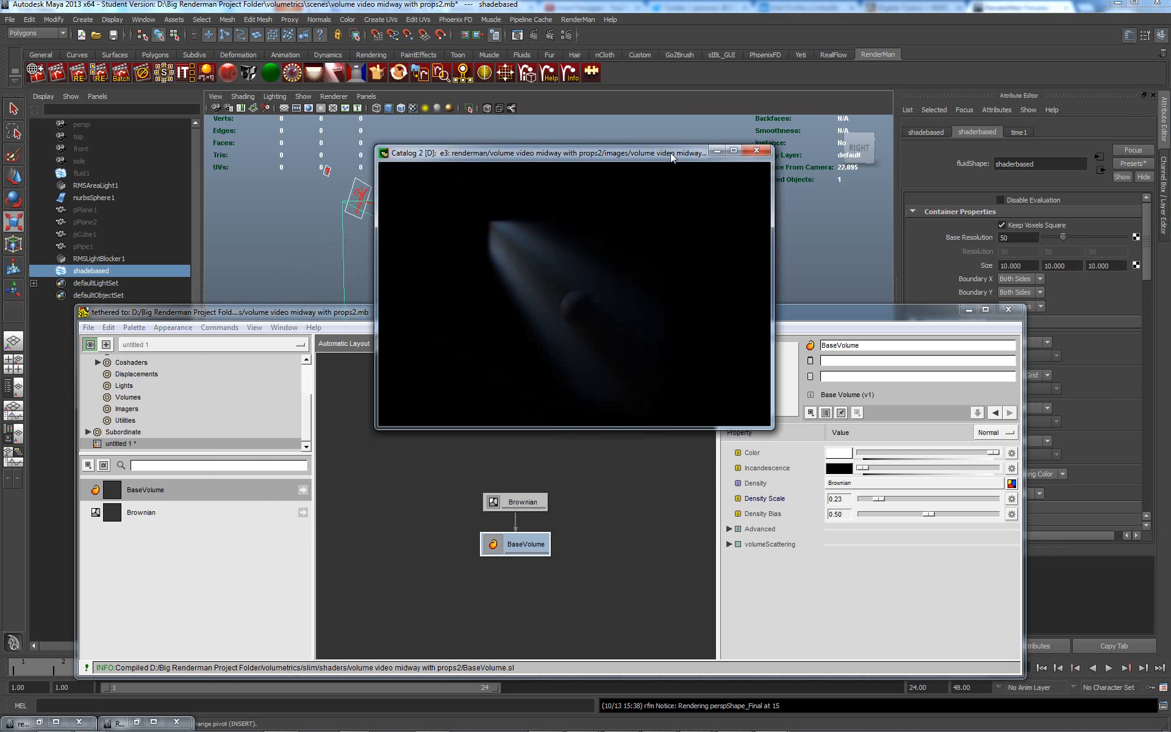
{"action": "left_click", "coordinate": [520, 503]}
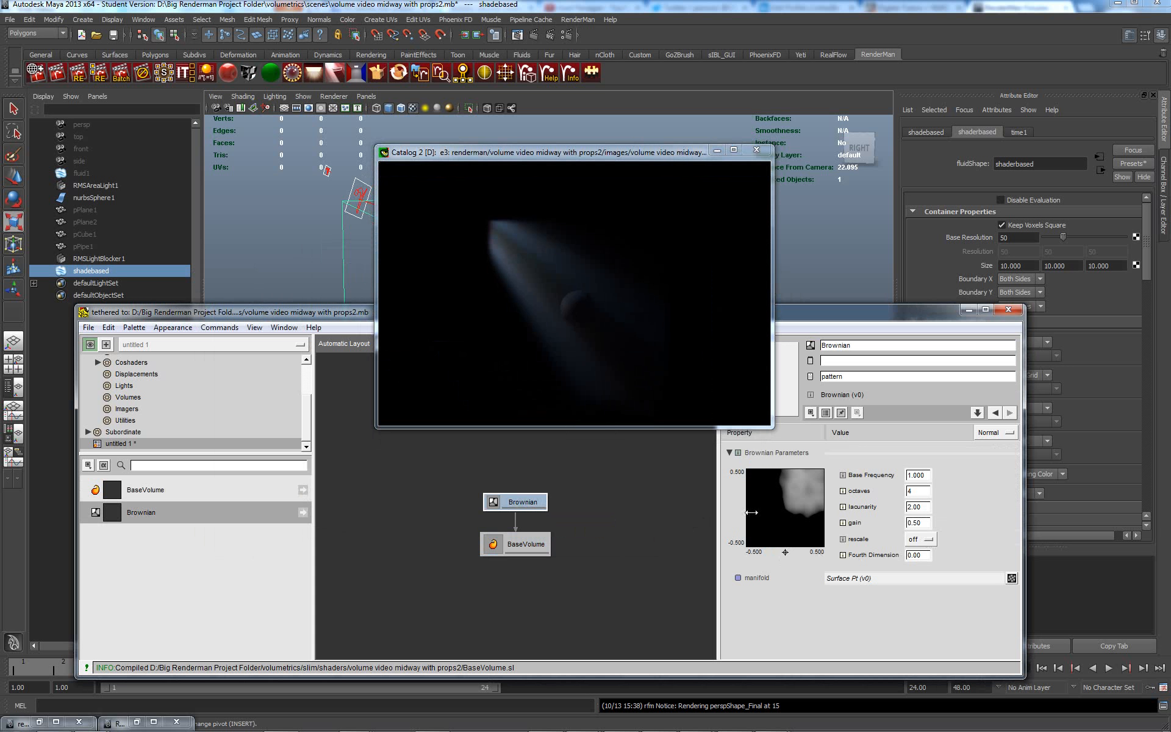
{"action": "left_click", "coordinate": [928, 540]}
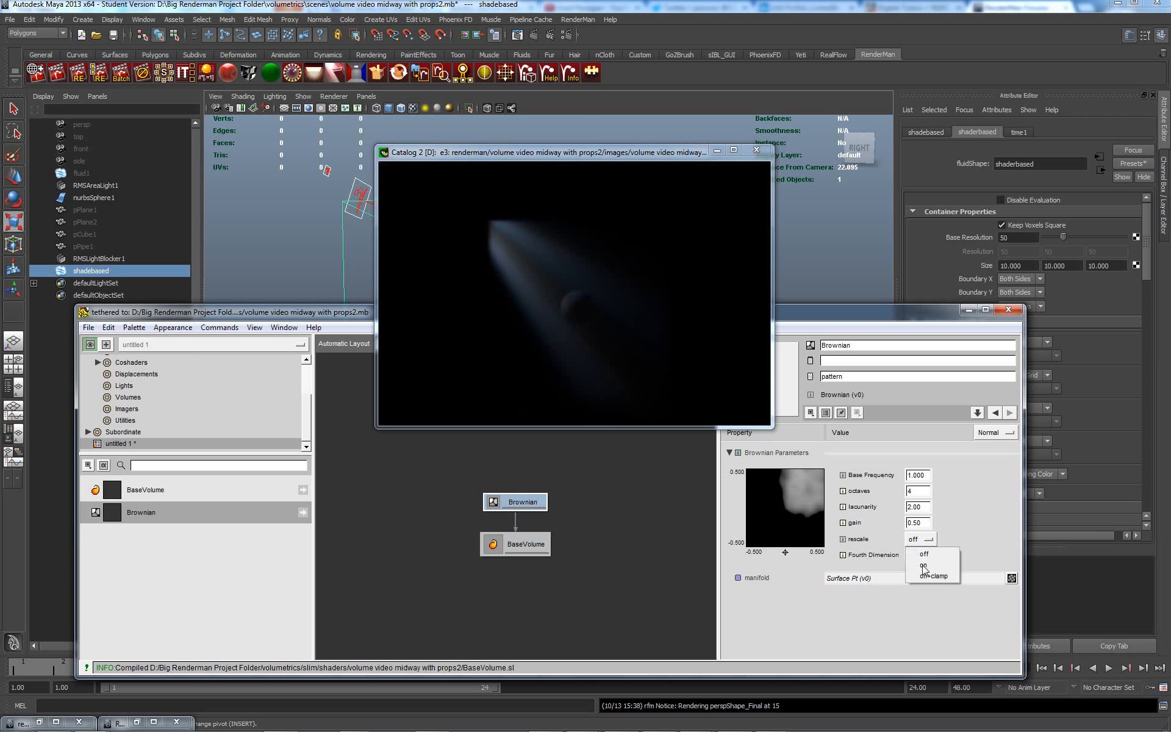
{"action": "left_click", "coordinate": [923, 565]}
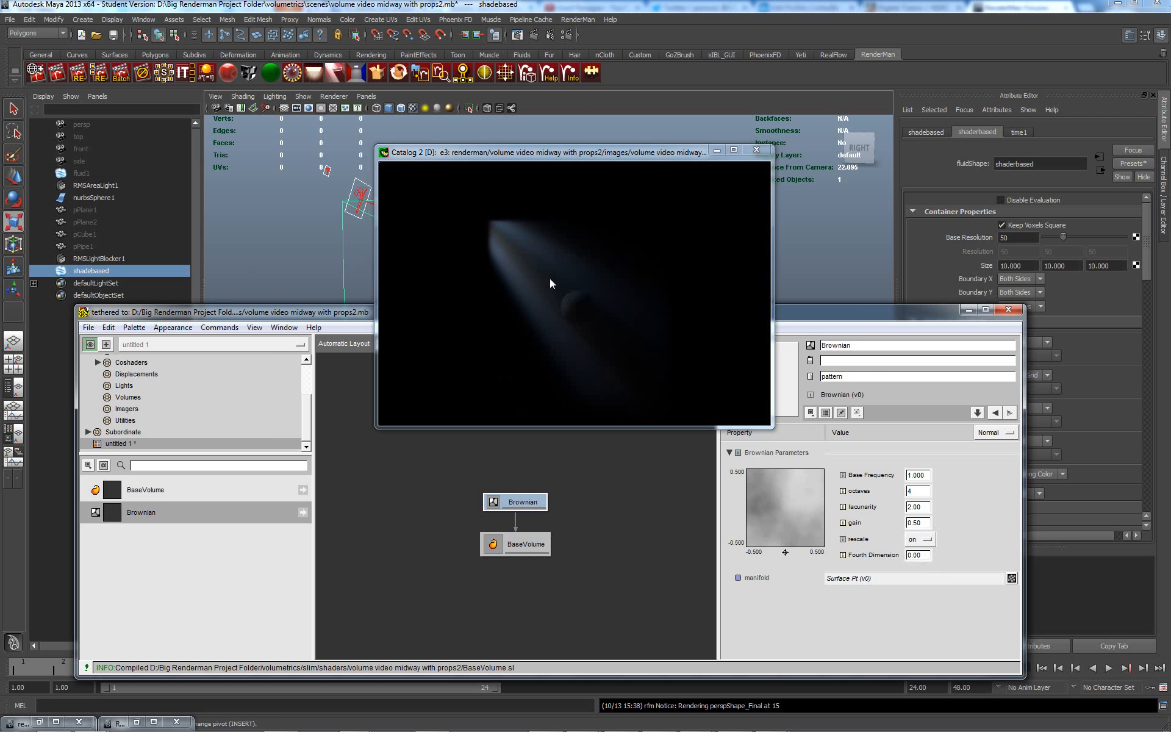
{"action": "left_click", "coordinate": [578, 530]}
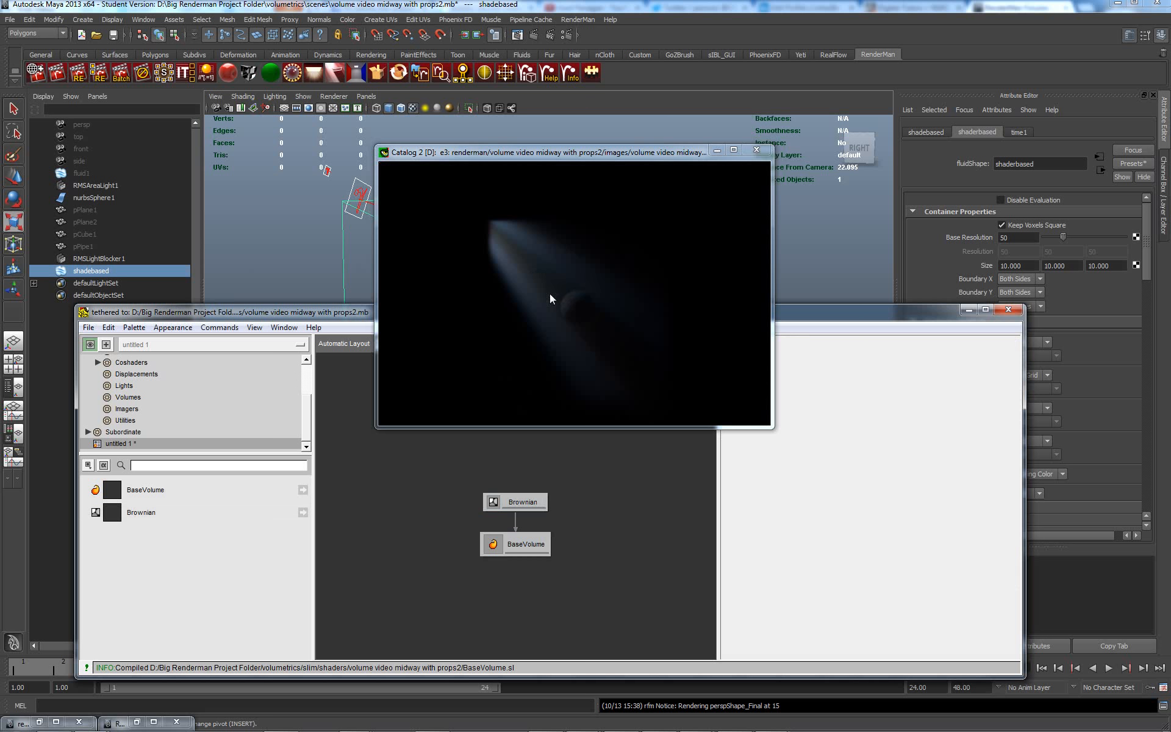
{"action": "left_click", "coordinate": [536, 550]}
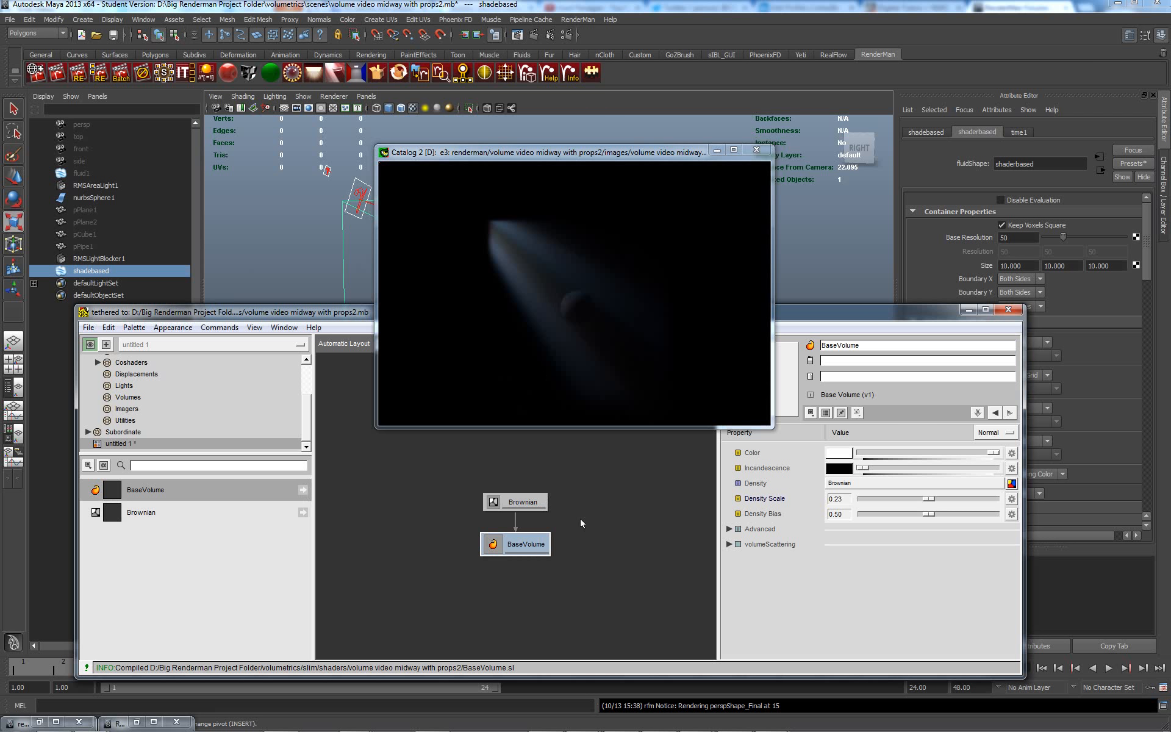
{"action": "right_click", "coordinate": [550, 284]}
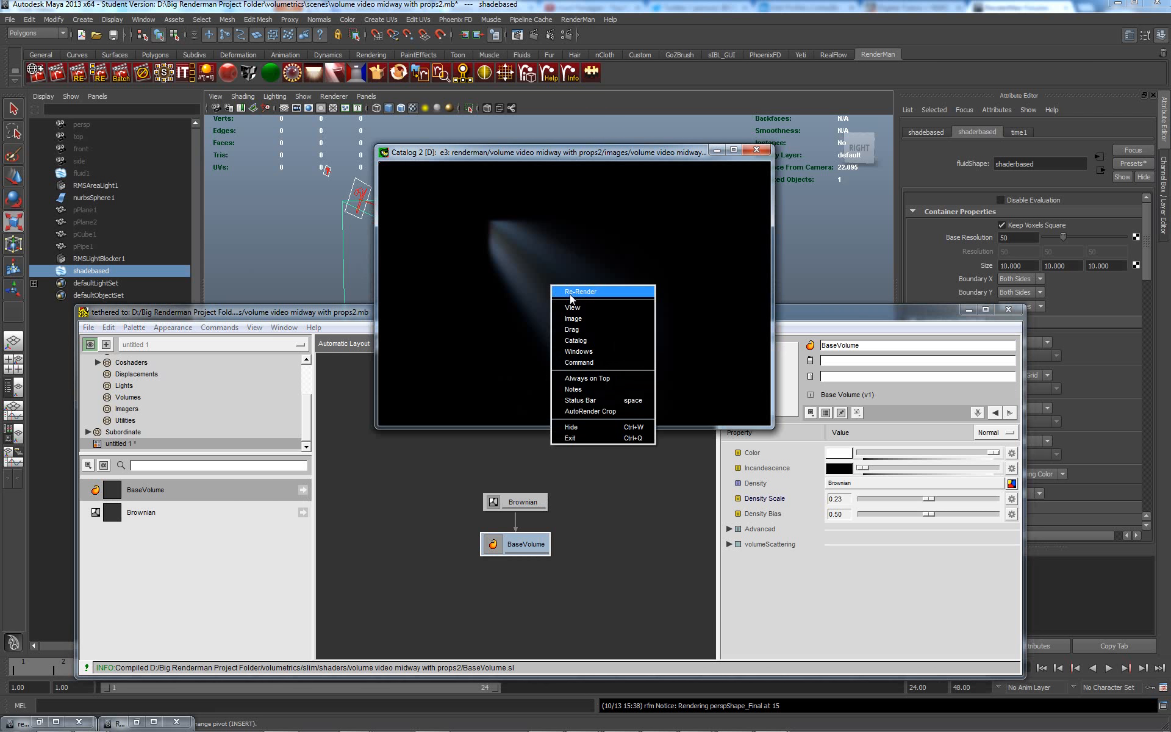
{"action": "left_click", "coordinate": [567, 292]}
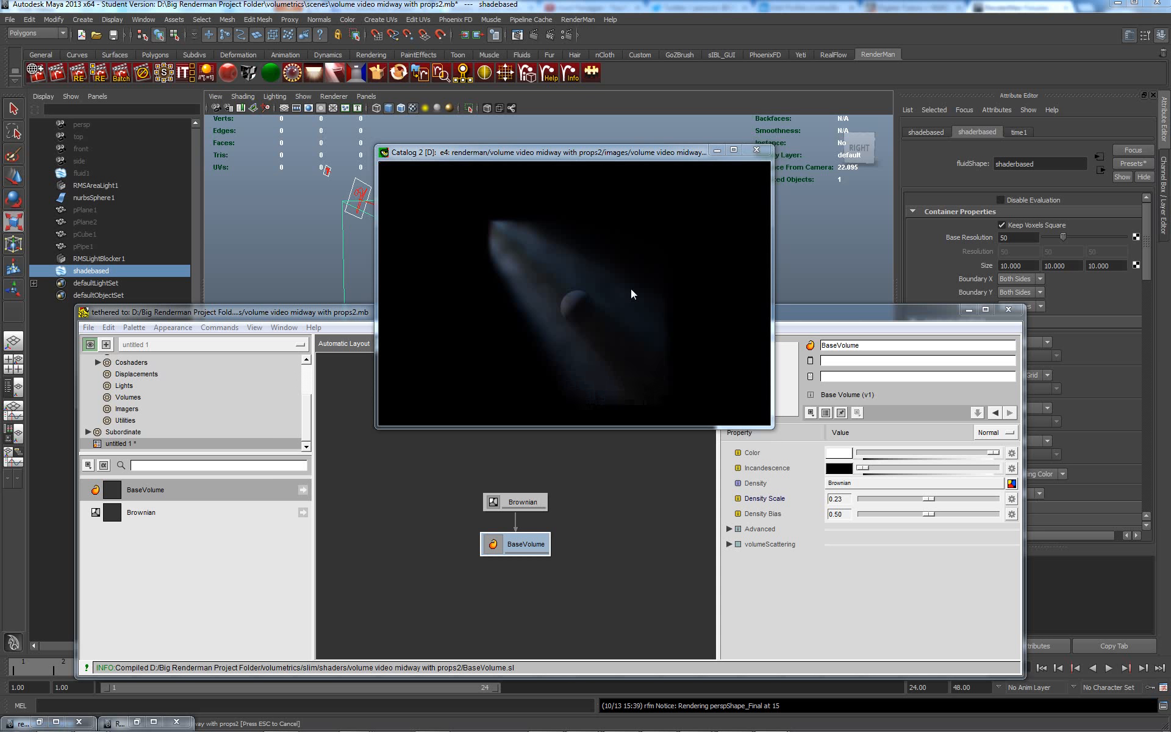
Step: Set the Brownian node's octaves to 6 and its lacunarity to 1
{"action": "left_click", "coordinate": [525, 503]}
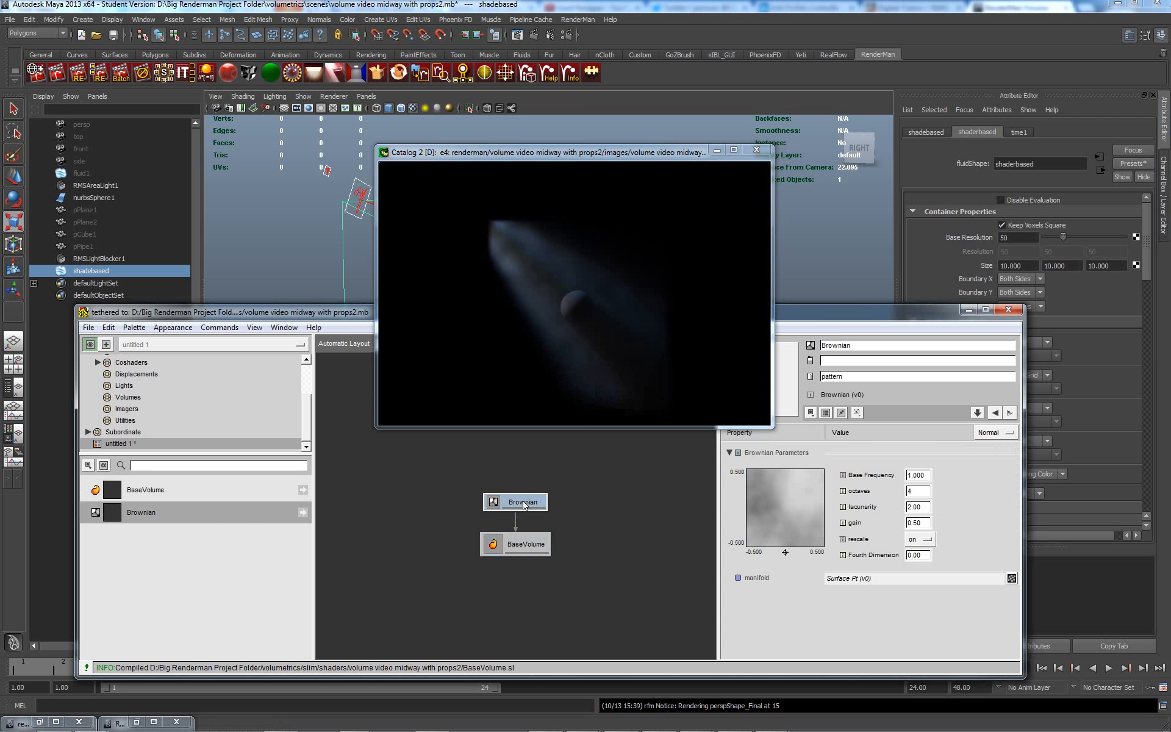
{"action": "double_click", "coordinate": [919, 492]}
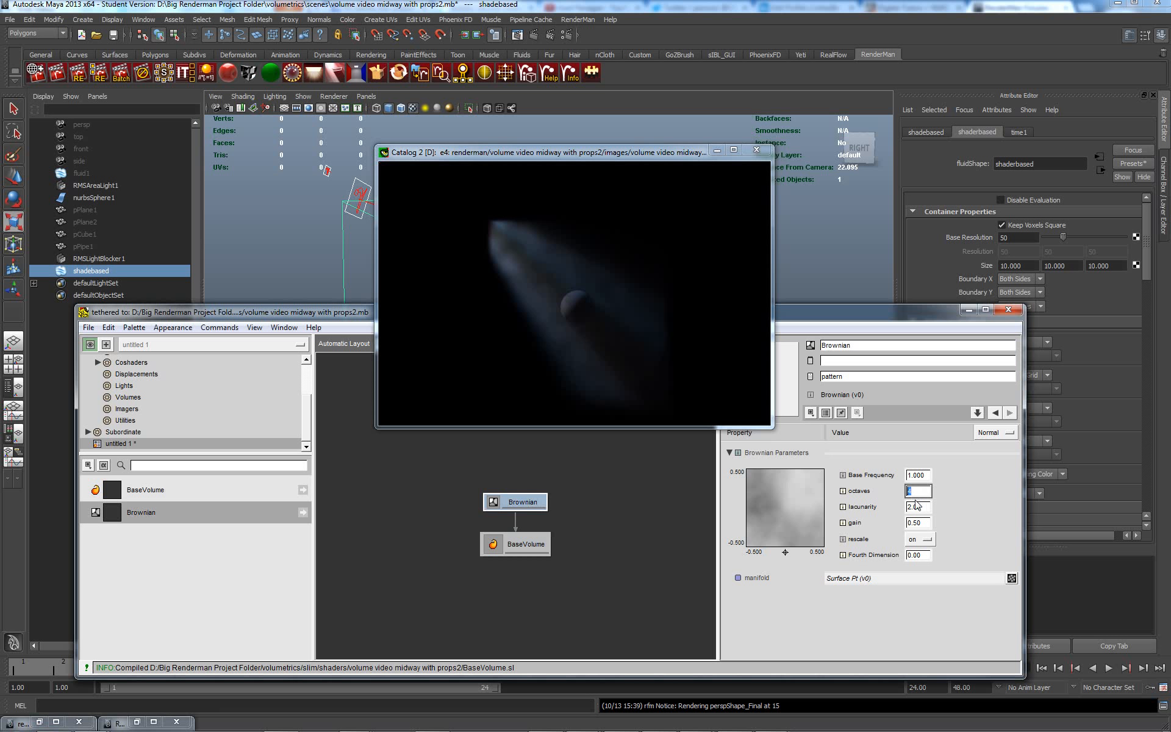
{"action": "type", "text": "6"}
{"action": "key", "text": "Tab"}
{"action": "type", "text": "1"}
{"action": "key", "text": "Tab"}
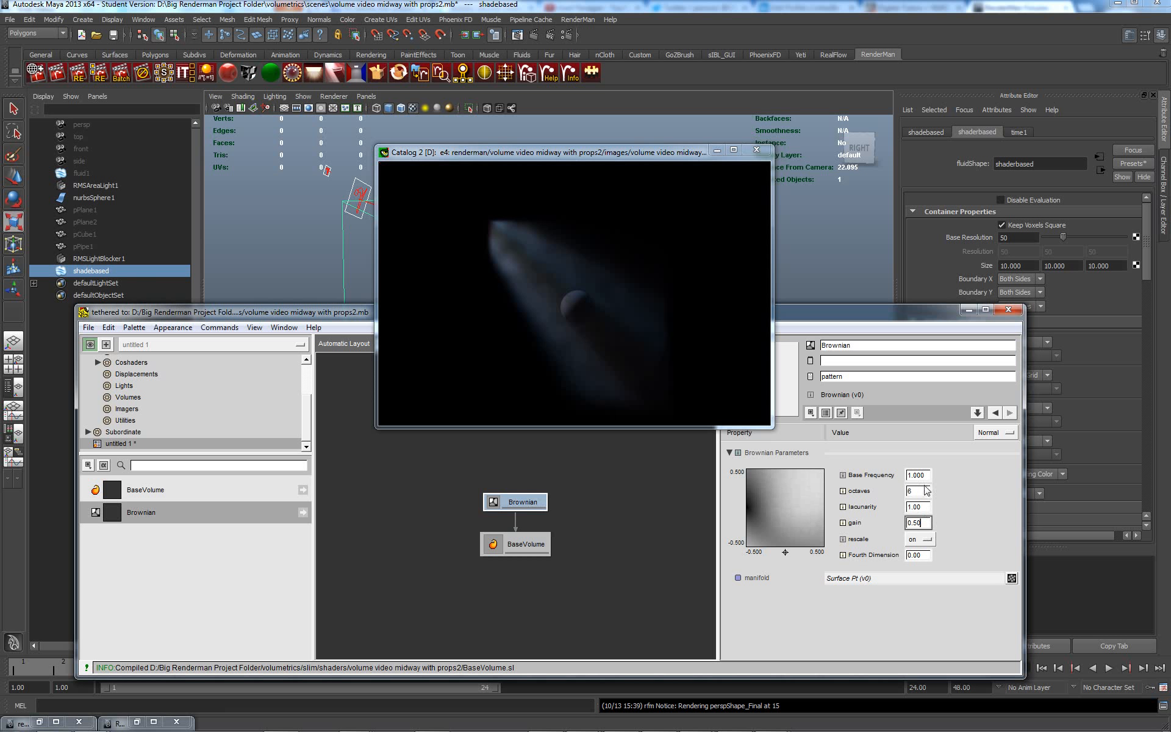
Step: Set the Brownian node's Base Frequency to 3 and re-render the scene
{"action": "left_click_drag", "start_coordinate": [929, 482], "coordinate": [902, 482]}
{"action": "type", "text": "3"}
{"action": "key", "text": "Return"}
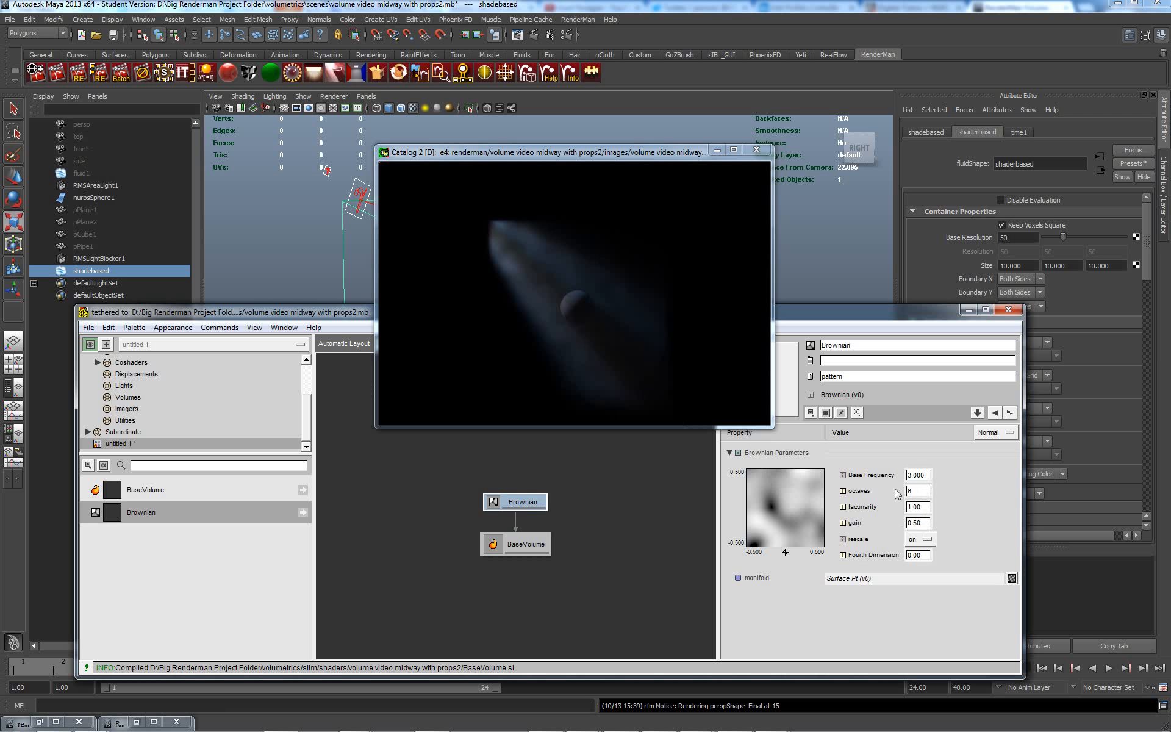
{"action": "right_click", "coordinate": [583, 313]}
{"action": "left_click", "coordinate": [588, 312]}
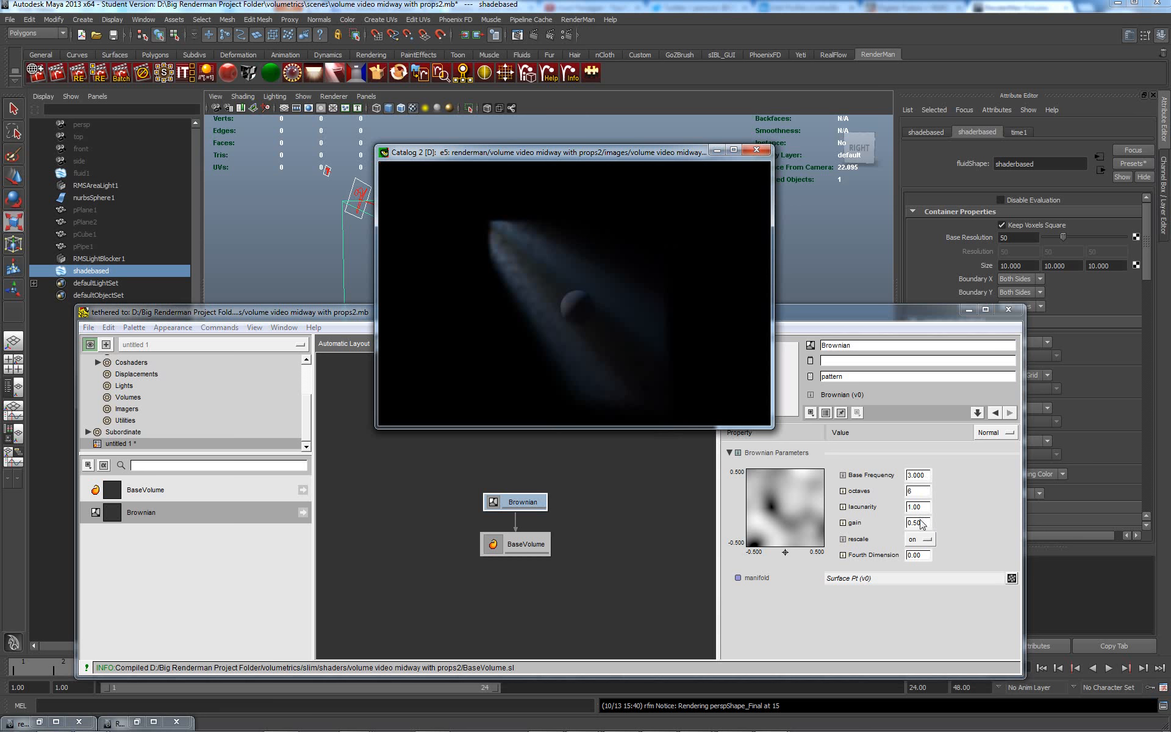
Step: Set the Brownian node's gain to 0.8 and re-render the scene
{"action": "left_click", "coordinate": [908, 524]}
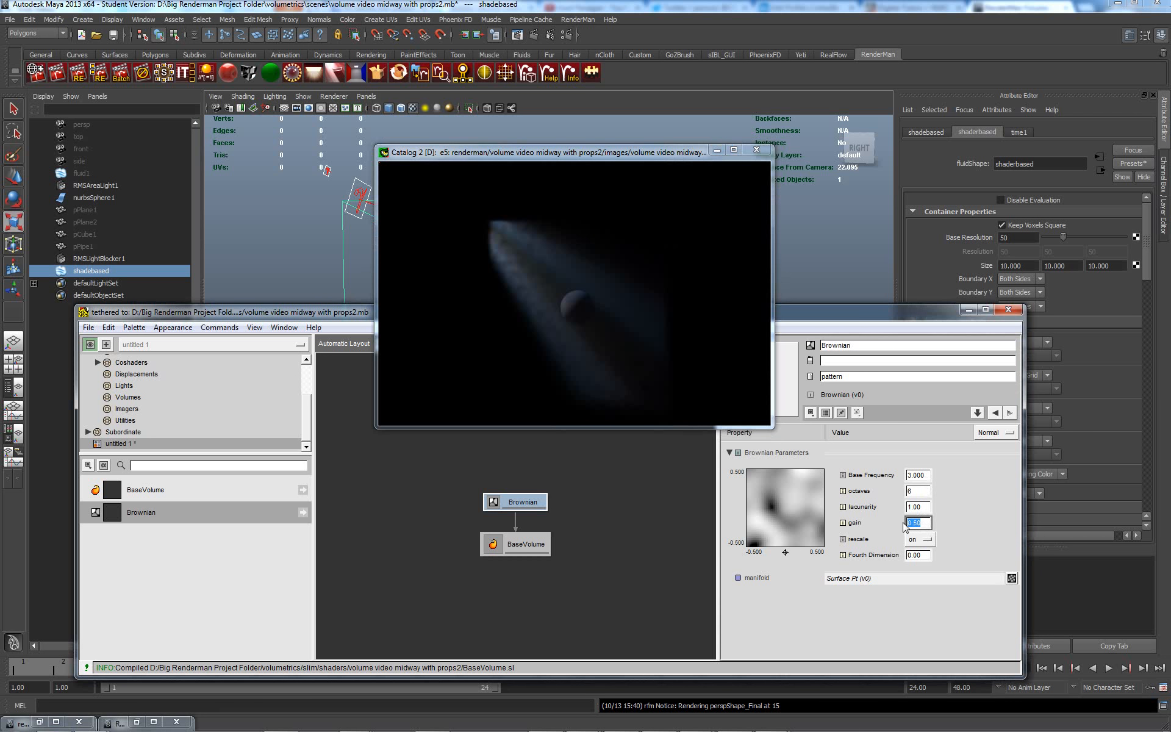
{"action": "key", "text": "BackSpace"}
{"action": "type", "text": ".8"}
{"action": "key", "text": "Return"}
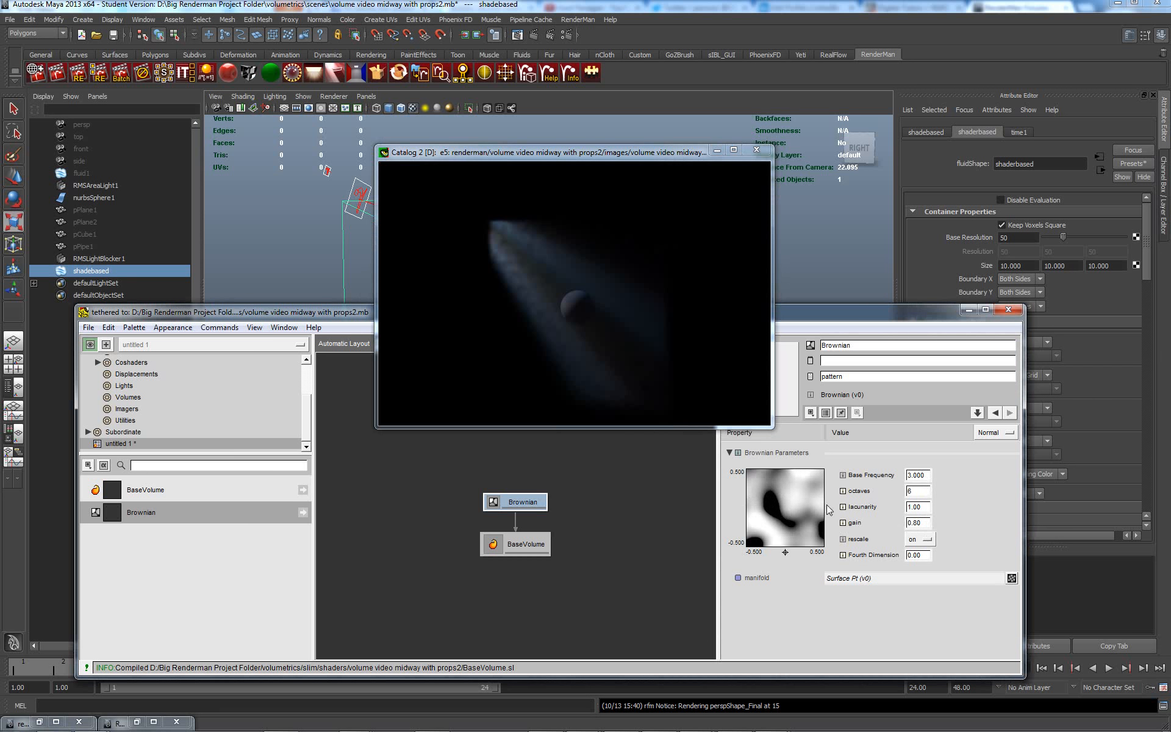
{"action": "right_click", "coordinate": [526, 277]}
{"action": "left_click", "coordinate": [554, 286]}
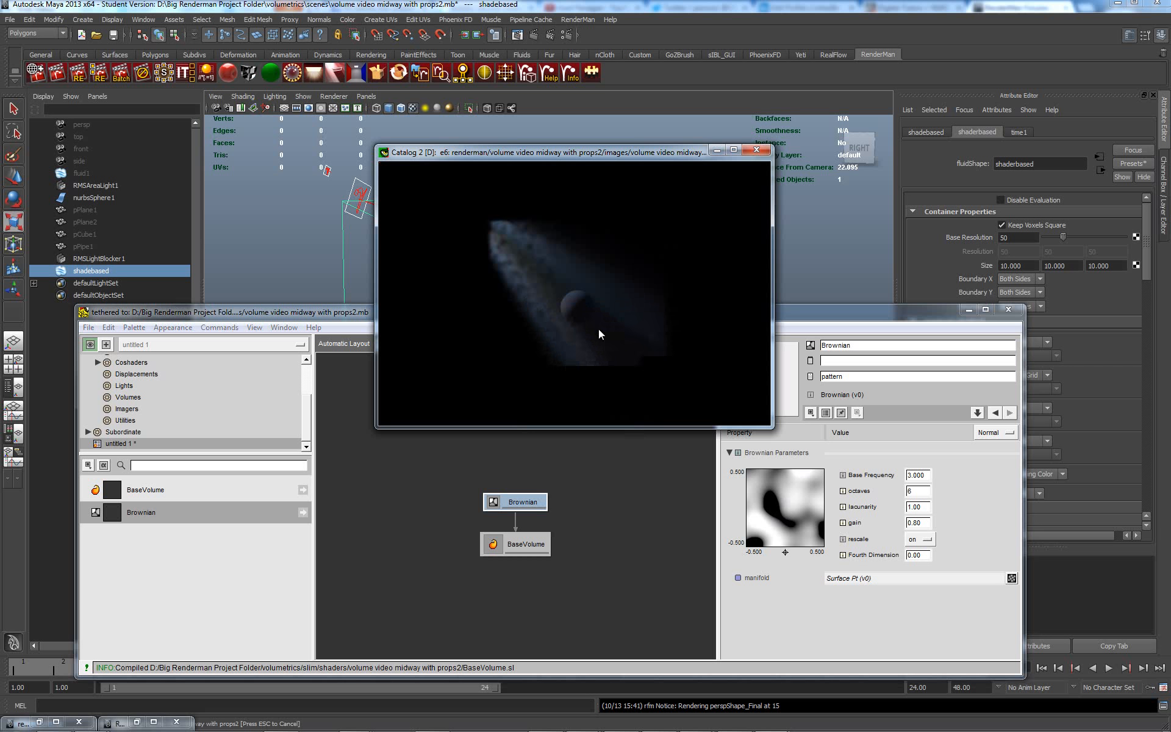
Step: Bring up the catalog's list of renders and compare the noise detail in renders e3 through e6
{"action": "right_click", "coordinate": [540, 286]}
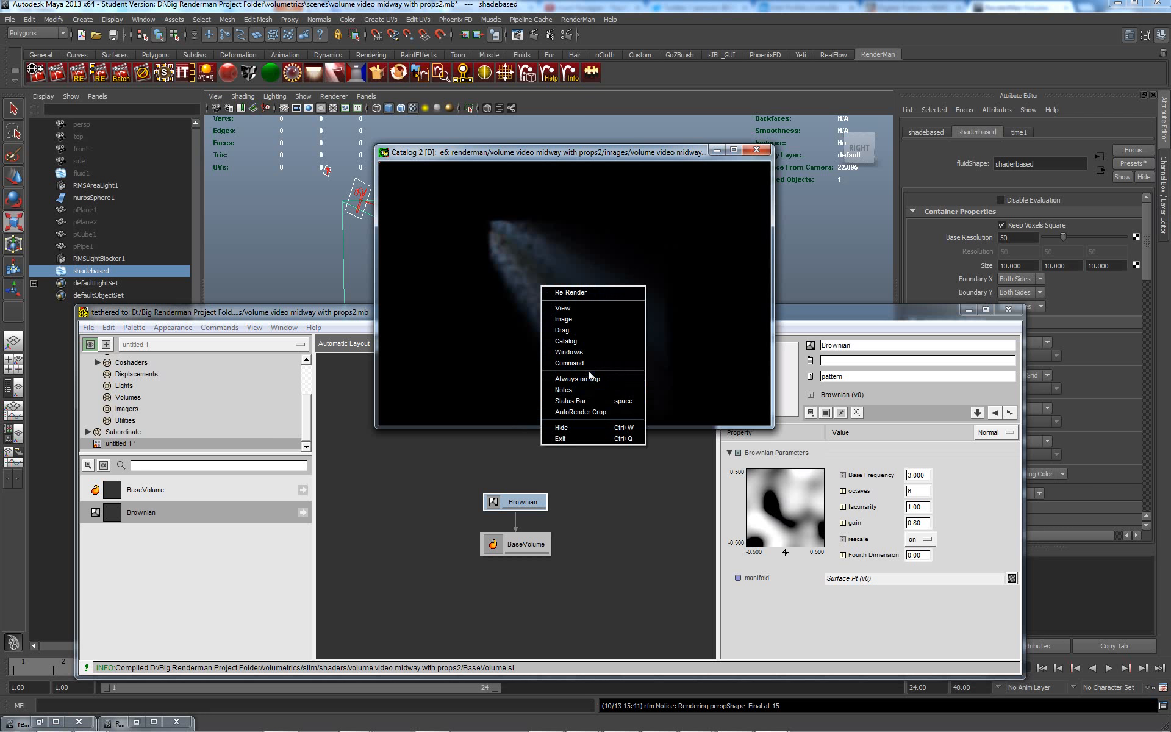
{"action": "mouse_move", "coordinate": [584, 354]}
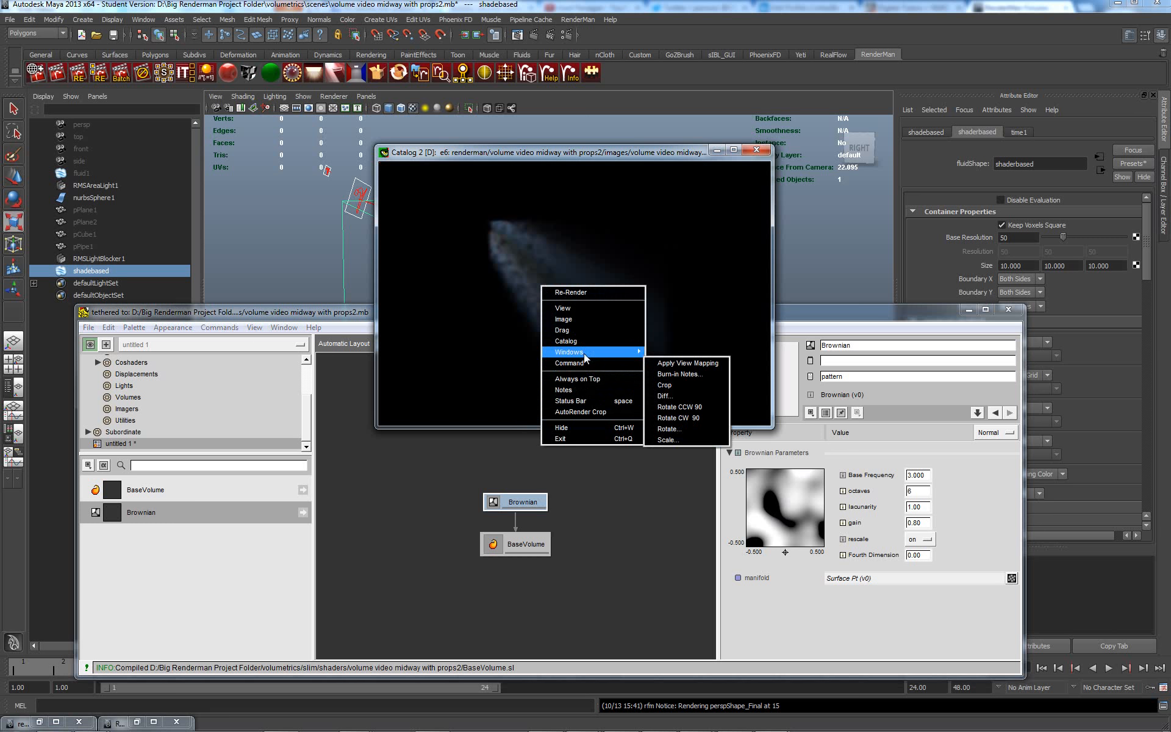
{"action": "left_click", "coordinate": [670, 362]}
{"action": "left_click_drag", "start_coordinate": [587, 154], "coordinate": [463, 325]}
{"action": "left_click", "coordinate": [393, 190]}
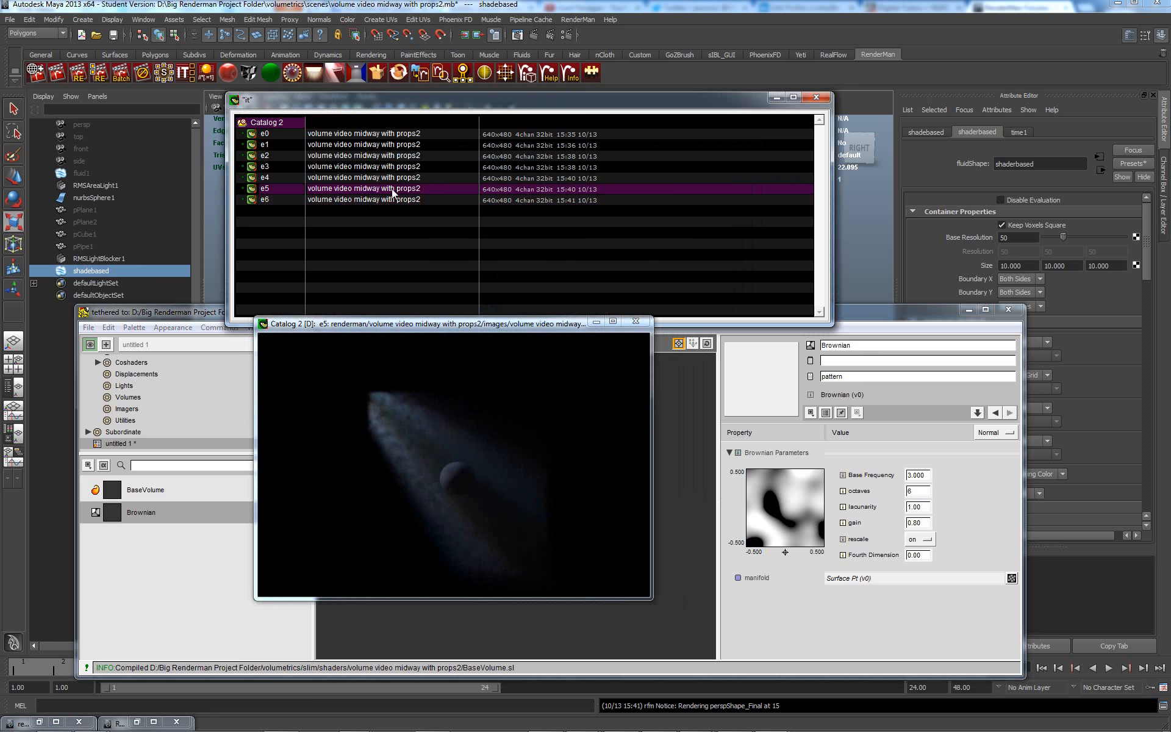
{"action": "left_click", "coordinate": [393, 178]}
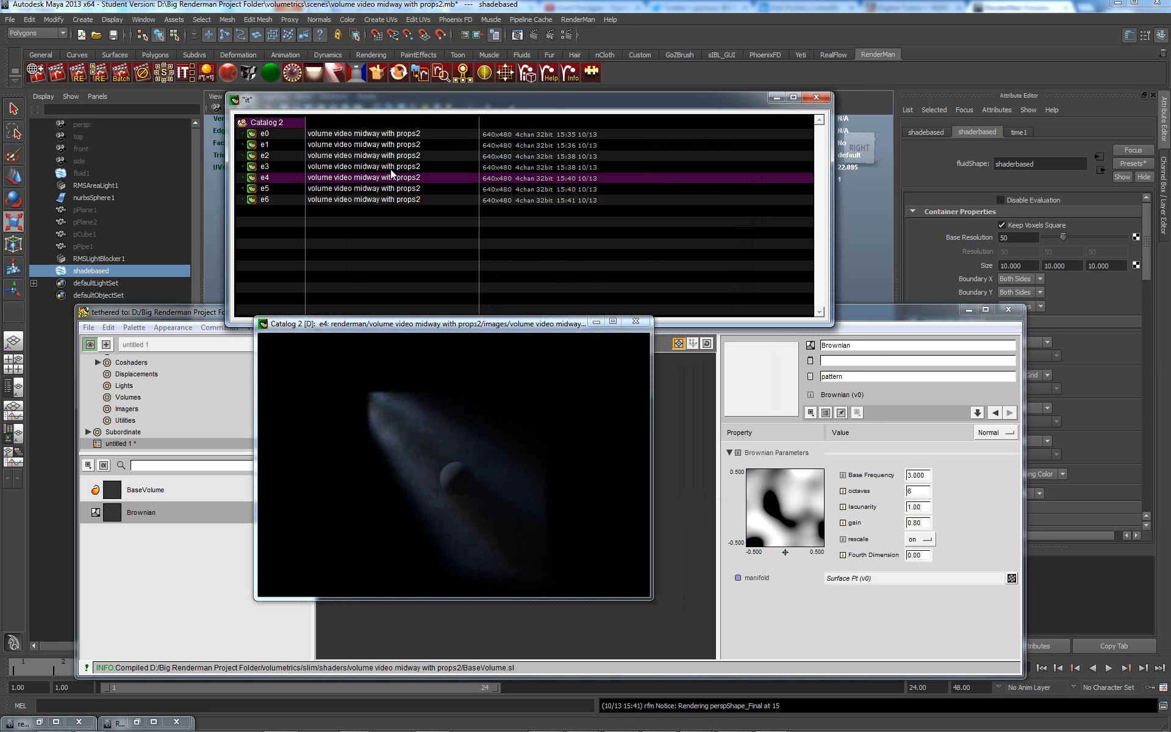
{"action": "left_click", "coordinate": [393, 167]}
{"action": "left_click", "coordinate": [386, 178]}
{"action": "left_click", "coordinate": [384, 189]}
{"action": "left_click", "coordinate": [384, 199]}
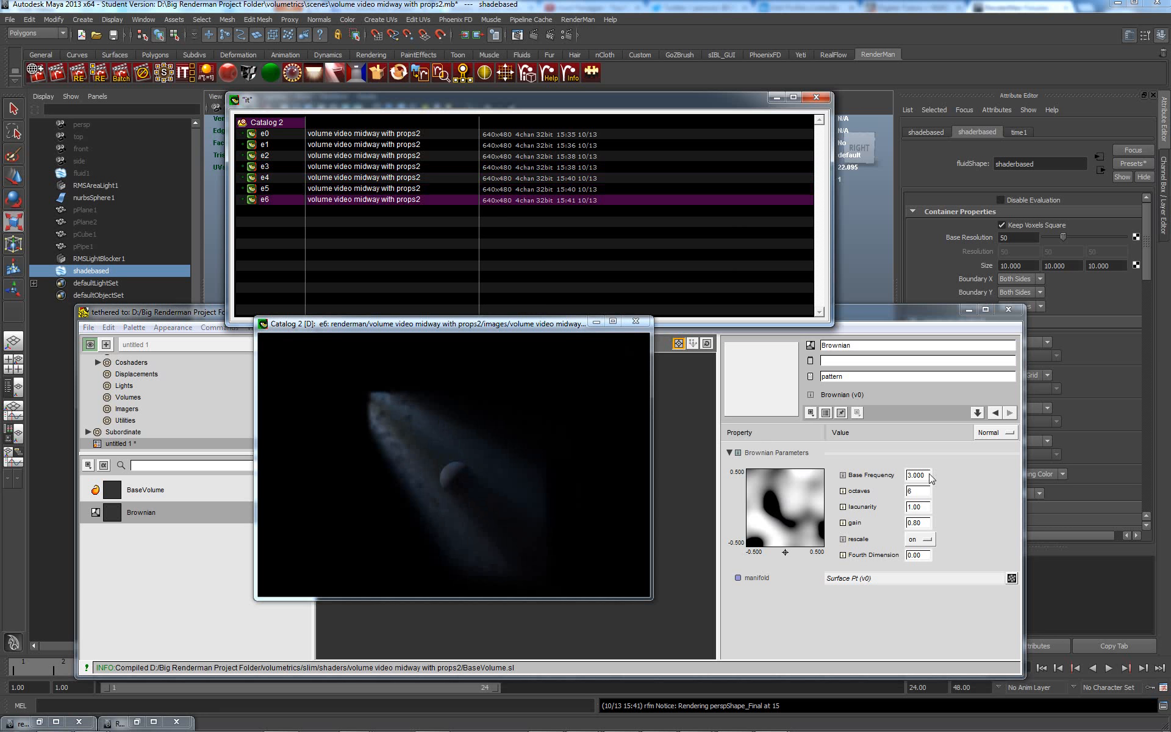
Step: Set the Brownian node's Base Frequency to 1 and its lacunarity to 0.5
{"action": "left_click", "coordinate": [911, 476]}
{"action": "type", "text": "1"}
{"action": "key", "text": "Return"}
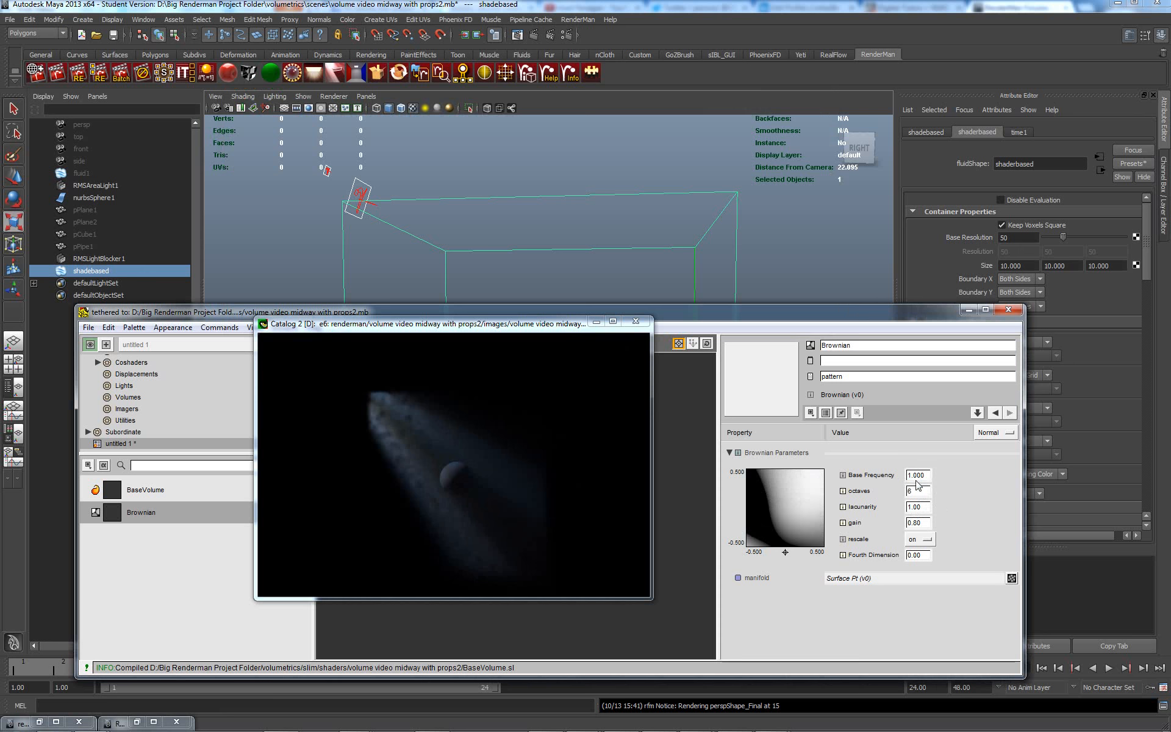
{"action": "left_click", "coordinate": [914, 507]}
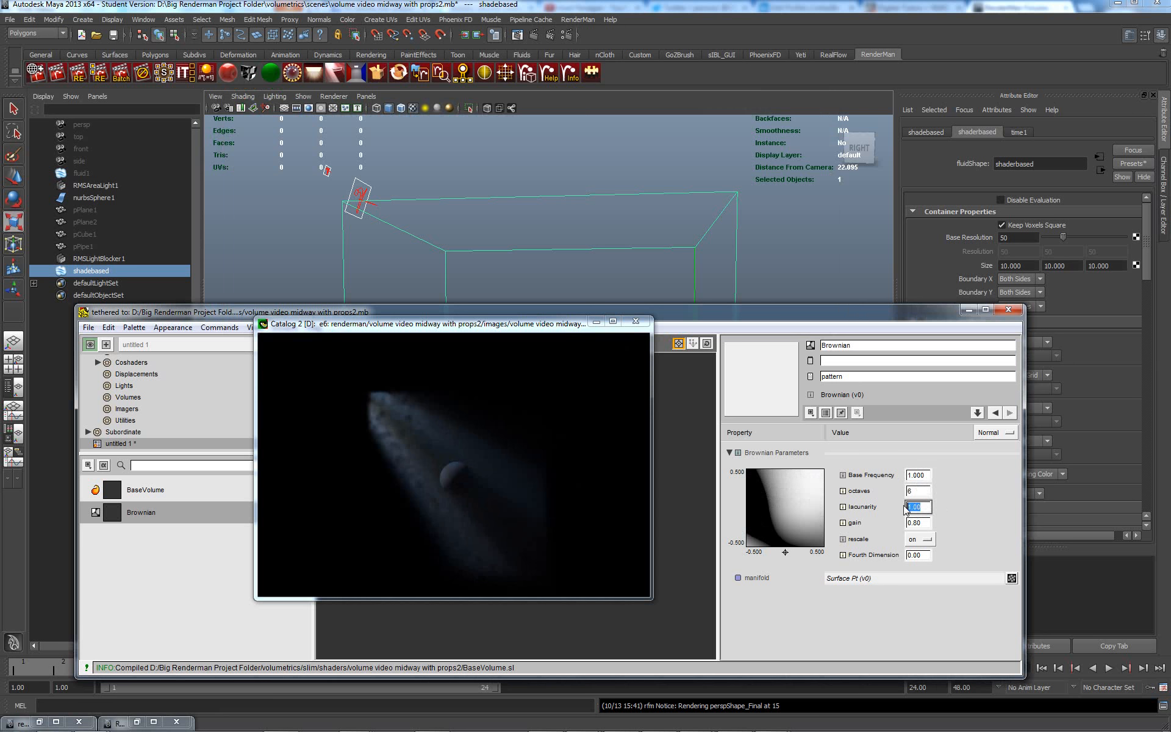
{"action": "key", "text": "BackSpace"}
{"action": "type", "text": "0.5"}
{"action": "key", "text": "Return"}
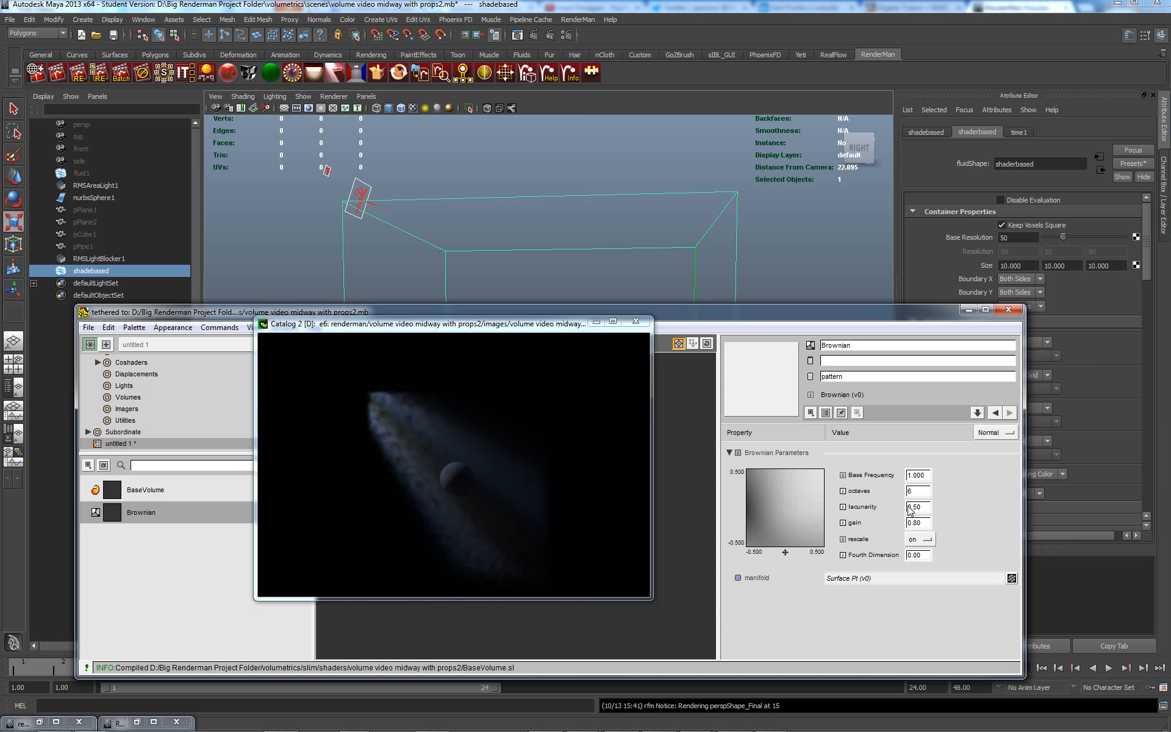
Step: Switch the Brownian node's rescale off and back on, and re-render the scene
{"action": "left_click", "coordinate": [926, 539]}
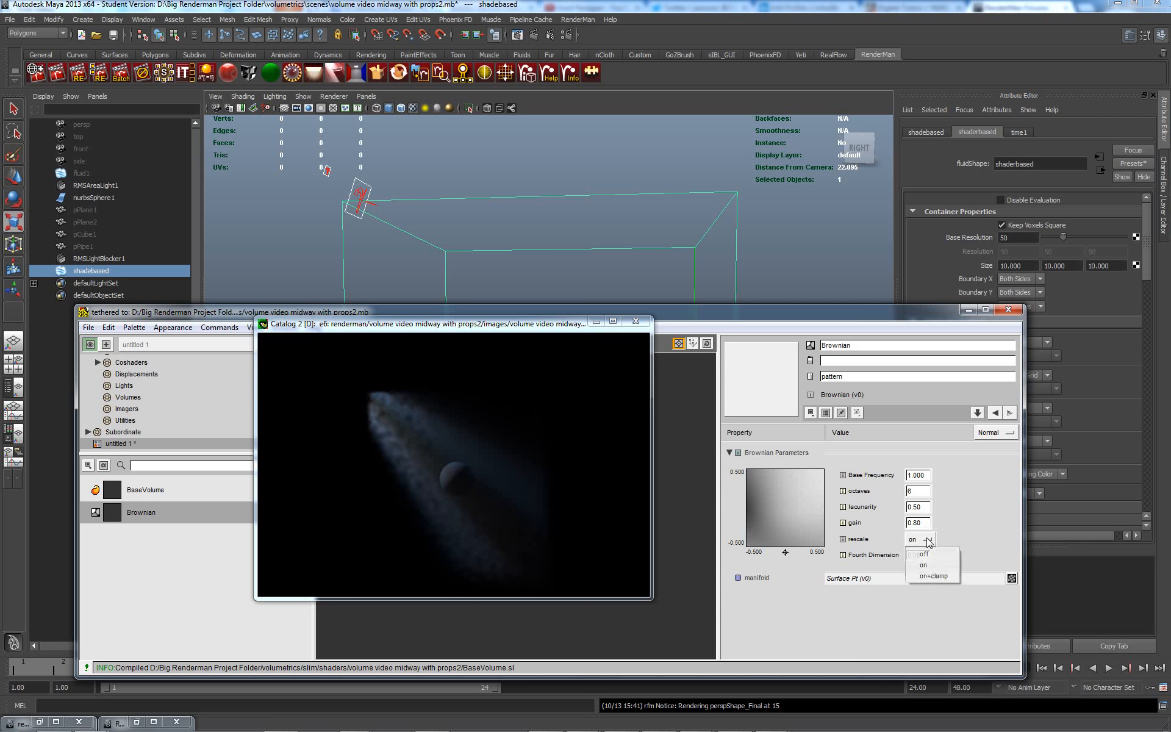
{"action": "left_click", "coordinate": [924, 555]}
{"action": "left_click", "coordinate": [929, 541]}
{"action": "left_click", "coordinate": [925, 565]}
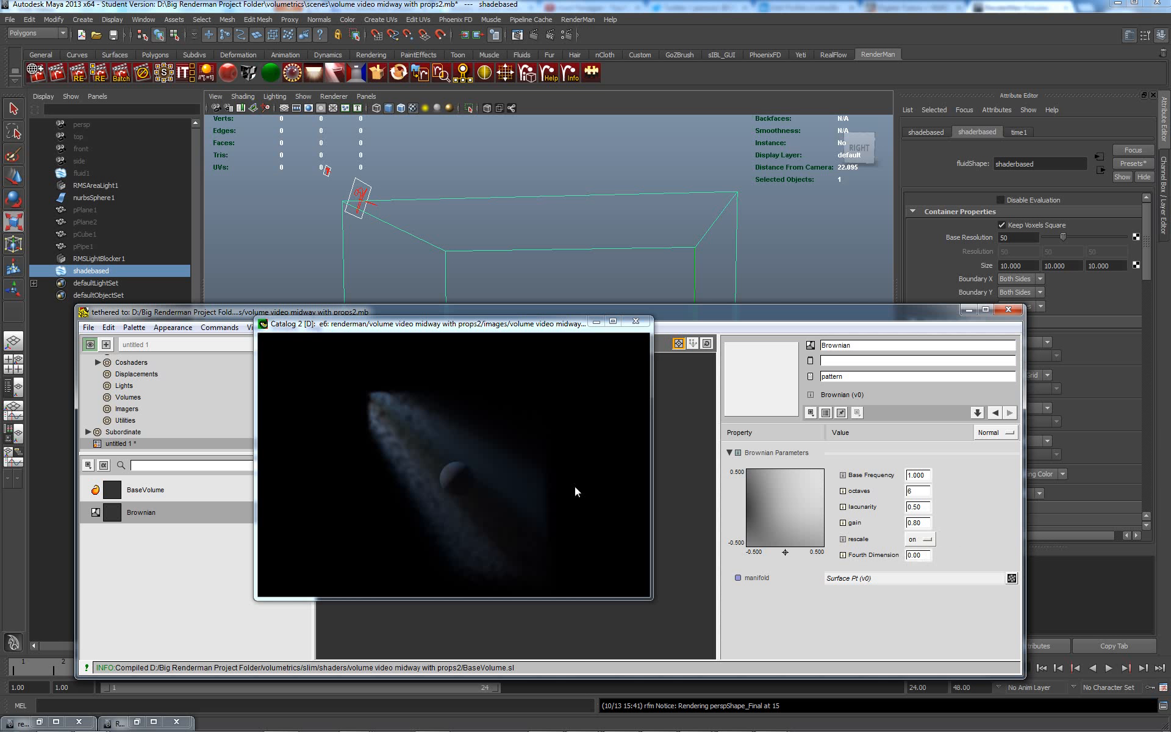
{"action": "right_click", "coordinate": [421, 458]}
{"action": "left_click", "coordinate": [447, 467]}
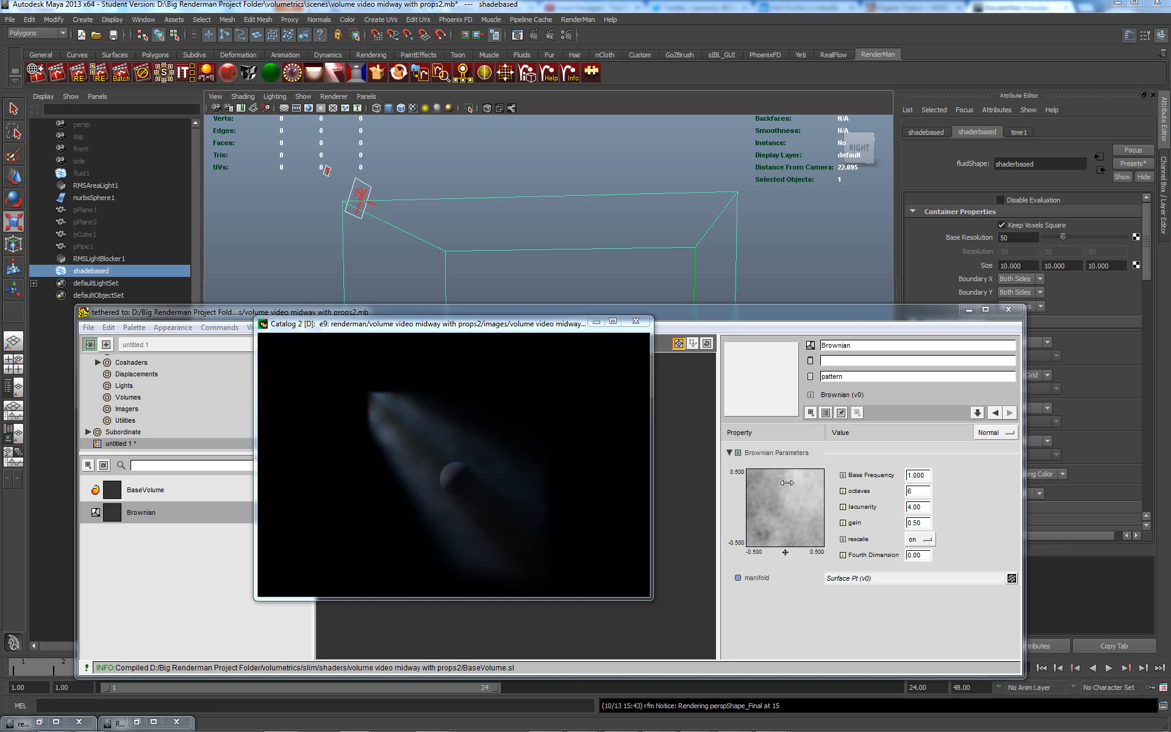
Step: Set the Brownian node's gain to 1 and re-render the scene
{"action": "left_click", "coordinate": [917, 522]}
{"action": "left_click_drag", "start_coordinate": [917, 526], "coordinate": [914, 526]}
{"action": "type", "text": "1"}
{"action": "key", "text": "Return"}
{"action": "double_click", "coordinate": [918, 523]}
{"action": "type", "text": "1"}
{"action": "key", "text": "Return"}
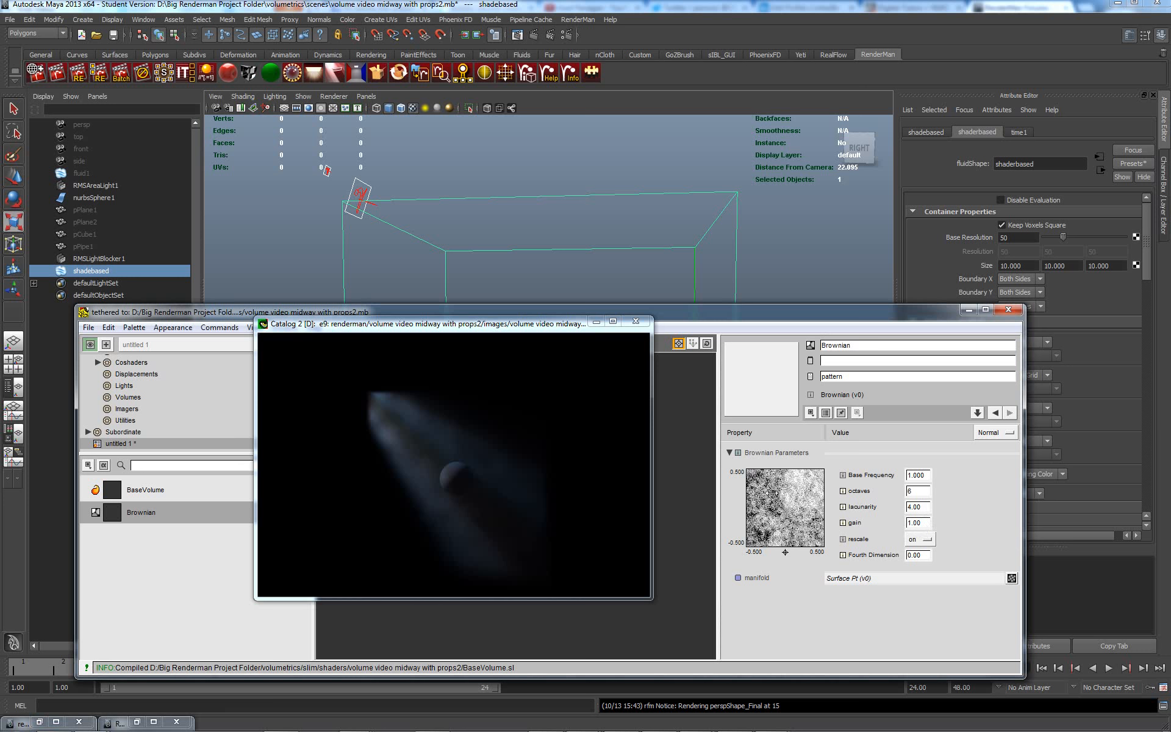
{"action": "right_click", "coordinate": [425, 474]}
{"action": "left_click", "coordinate": [449, 478]}
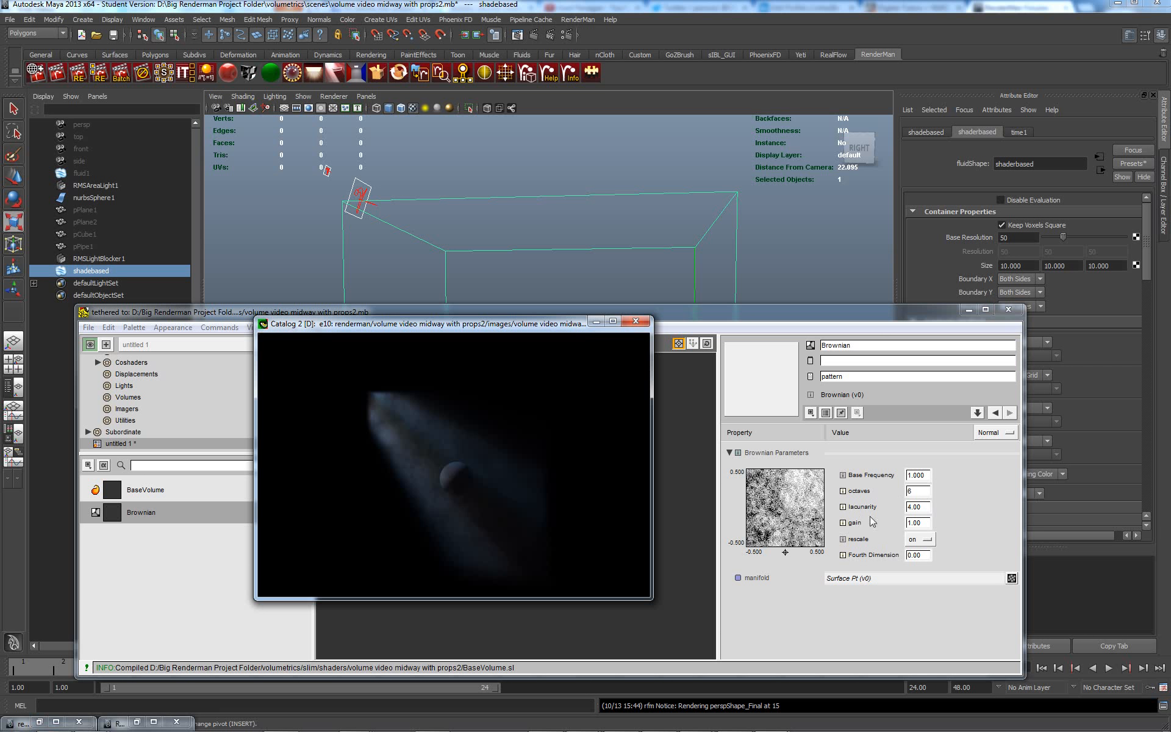
Step: Close the shader editor window, move the camera closer to the light beam and sphere, and re-render the scene
{"action": "left_click", "coordinate": [1003, 311]}
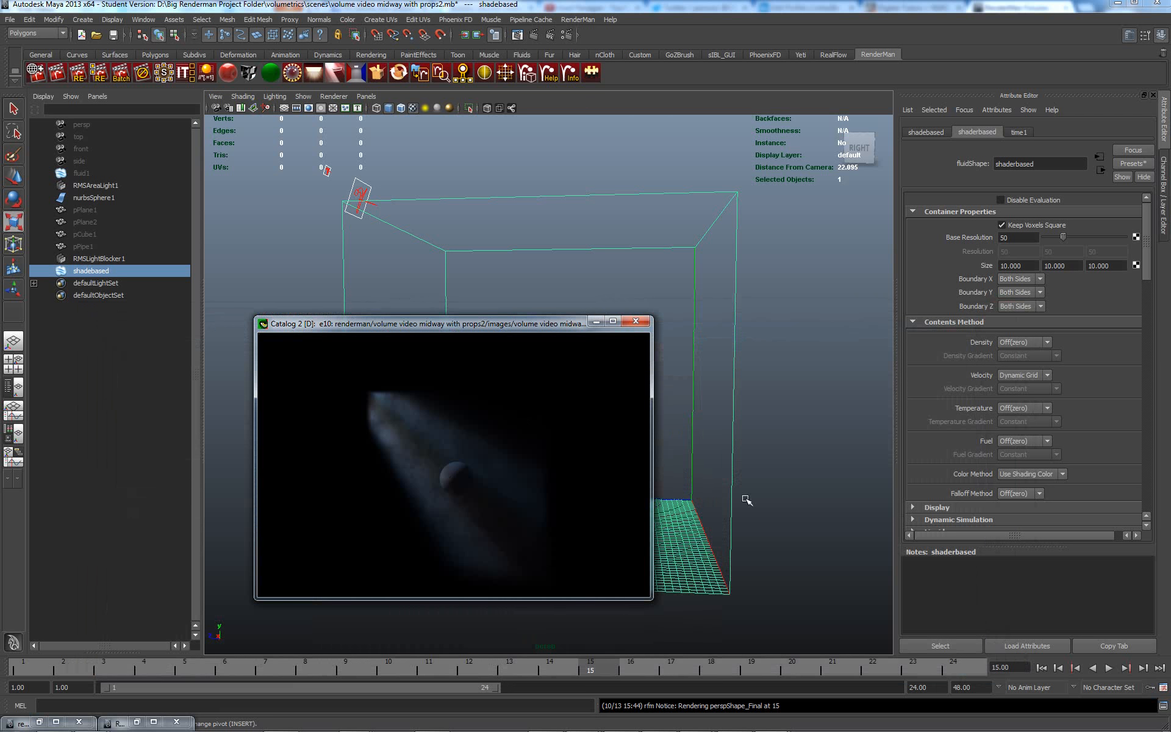
{"action": "right_click_drag", "start_coordinate": [706, 476], "coordinate": [751, 566], "text": "alt"}
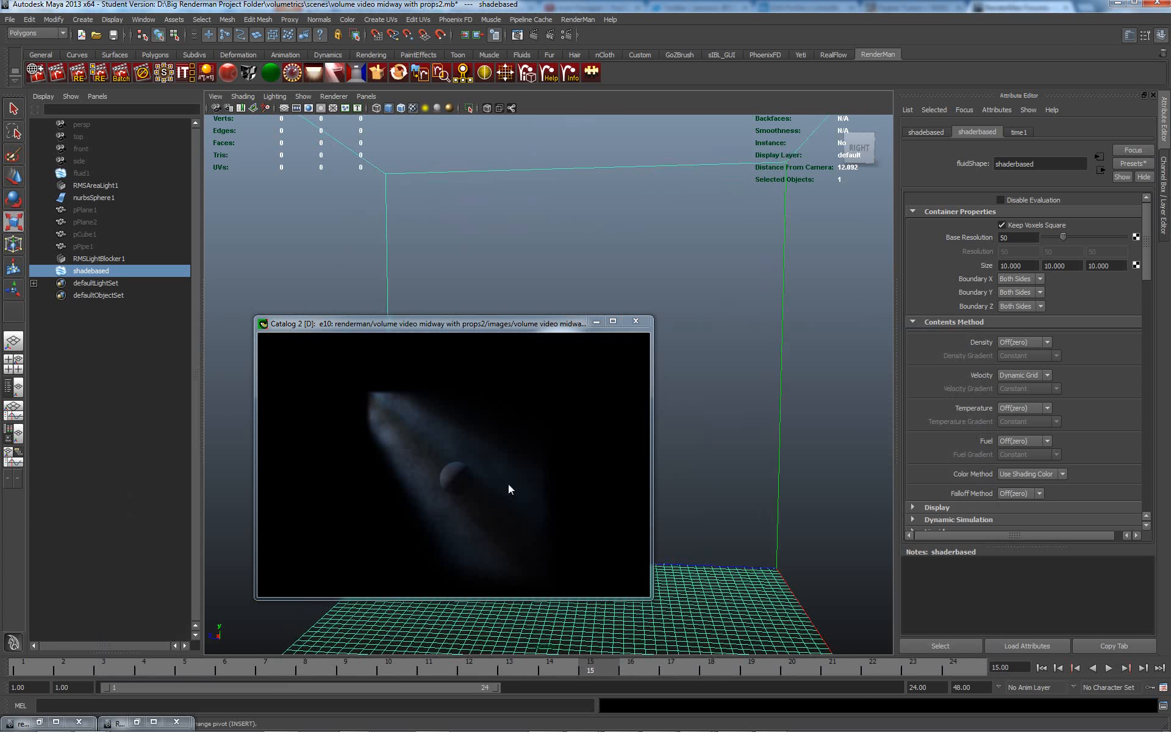
{"action": "right_click", "coordinate": [389, 405]}
{"action": "left_click", "coordinate": [416, 415]}
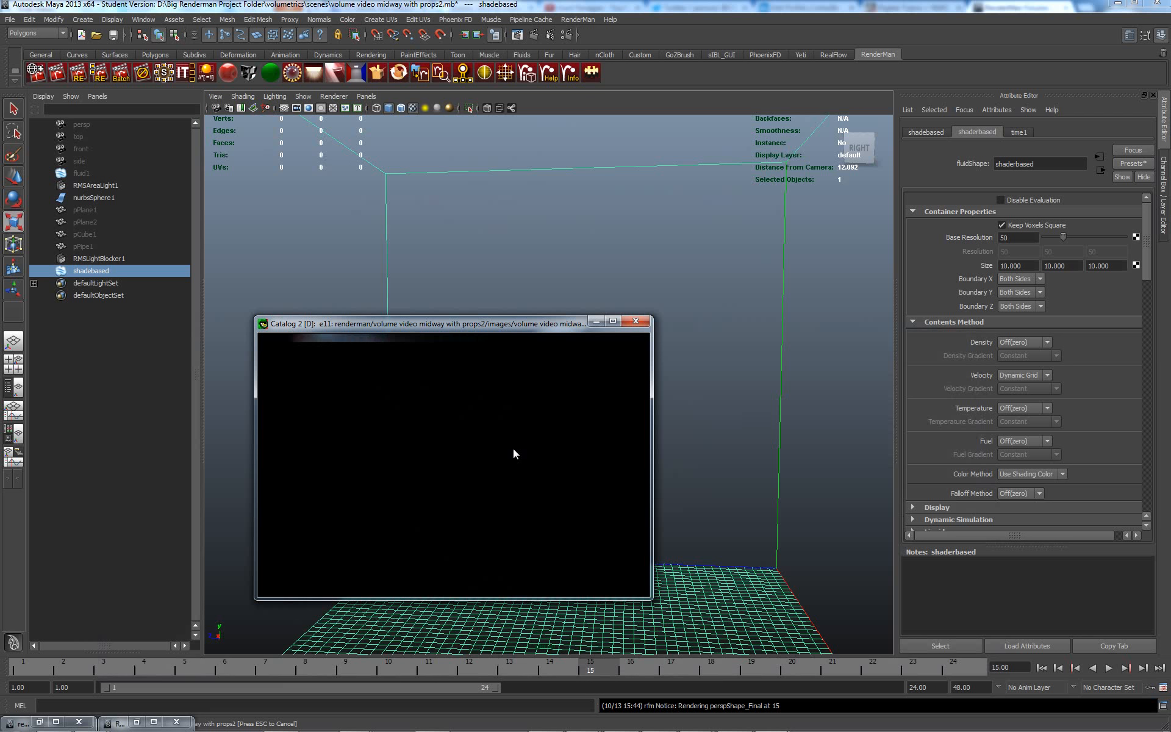
Step: Show the system clock and calendar to check the current time during the render
{"action": "mouse_move", "coordinate": [1135, 724]}
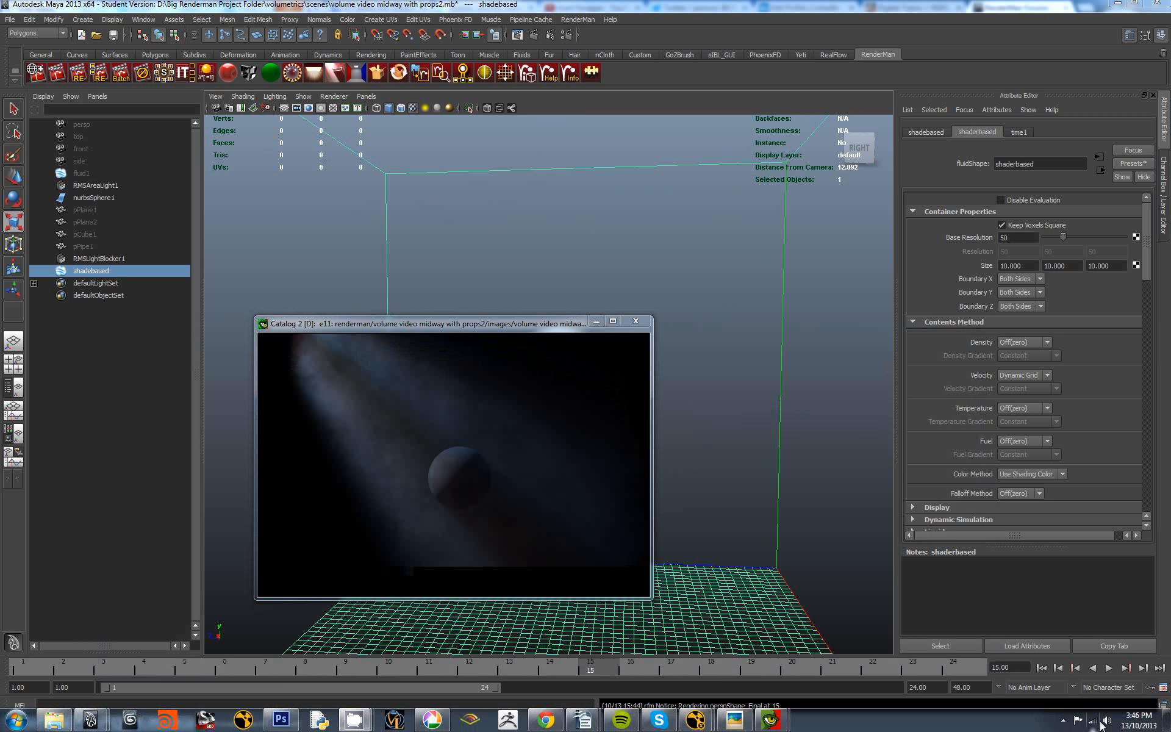
{"action": "left_click", "coordinate": [1135, 722]}
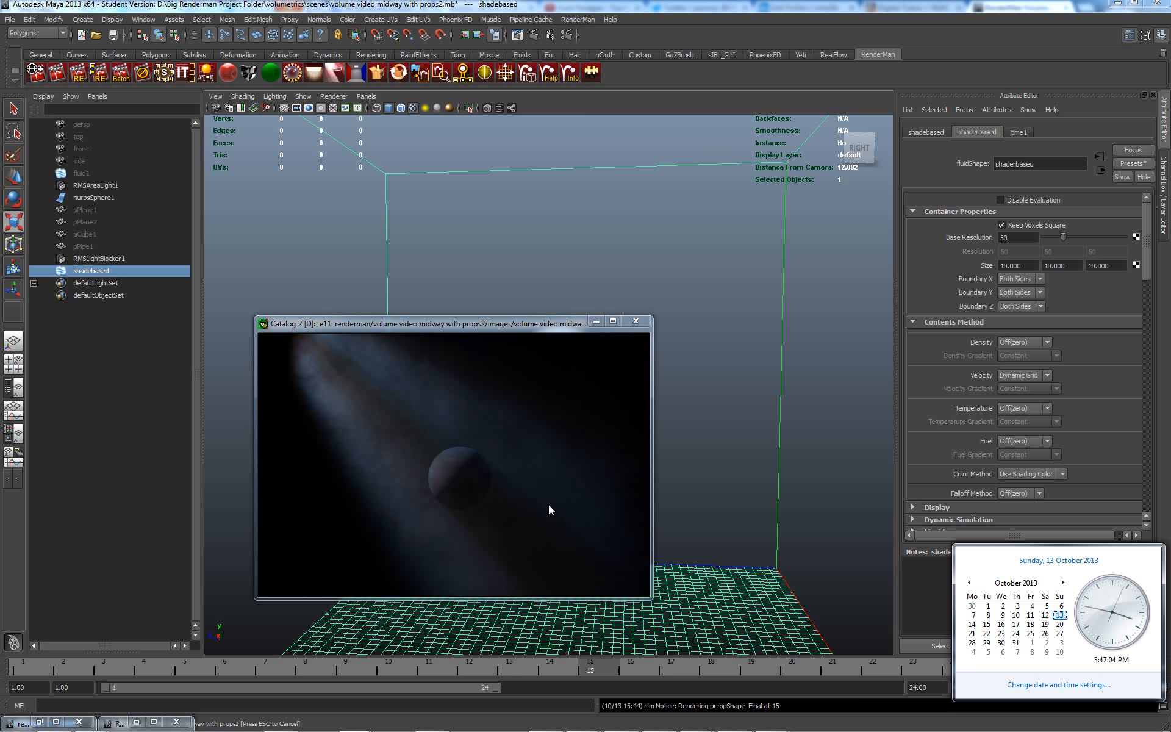
{"action": "mouse_move", "coordinate": [435, 728]}
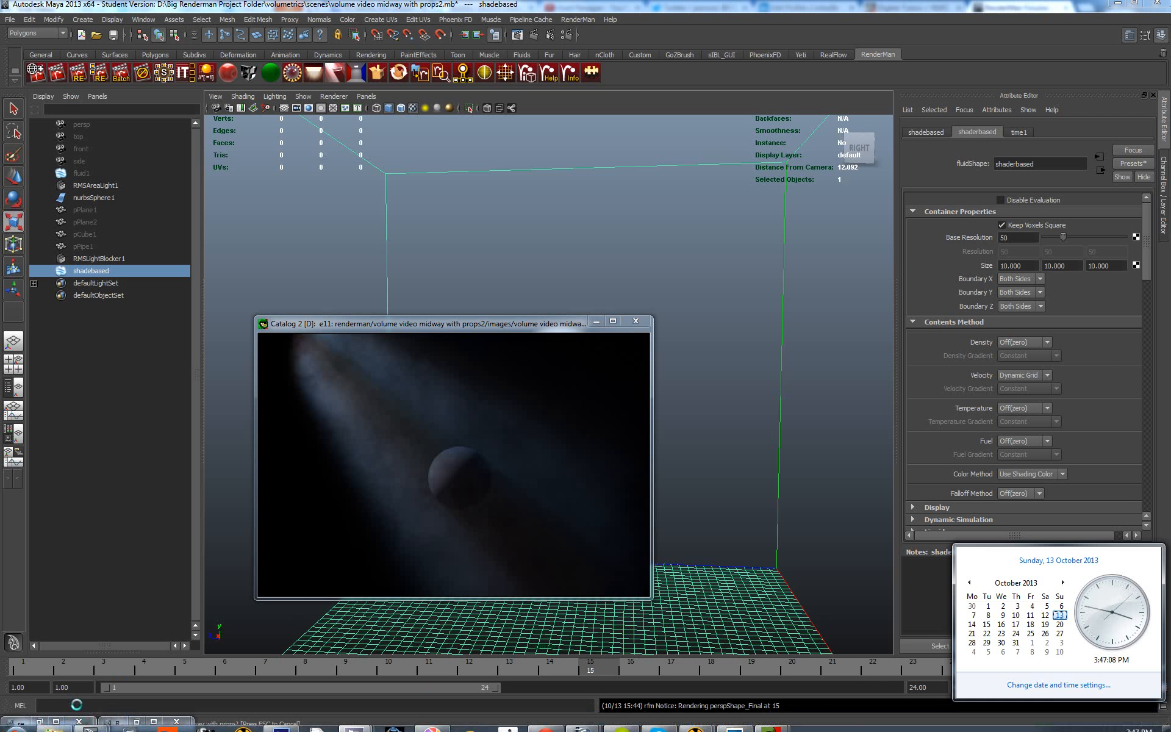
Step: Switch to the RenderMan forum thread in Chrome and uncover the post about the fluid container's Pre Shape Mel setting
{"action": "mouse_move", "coordinate": [101, 727]}
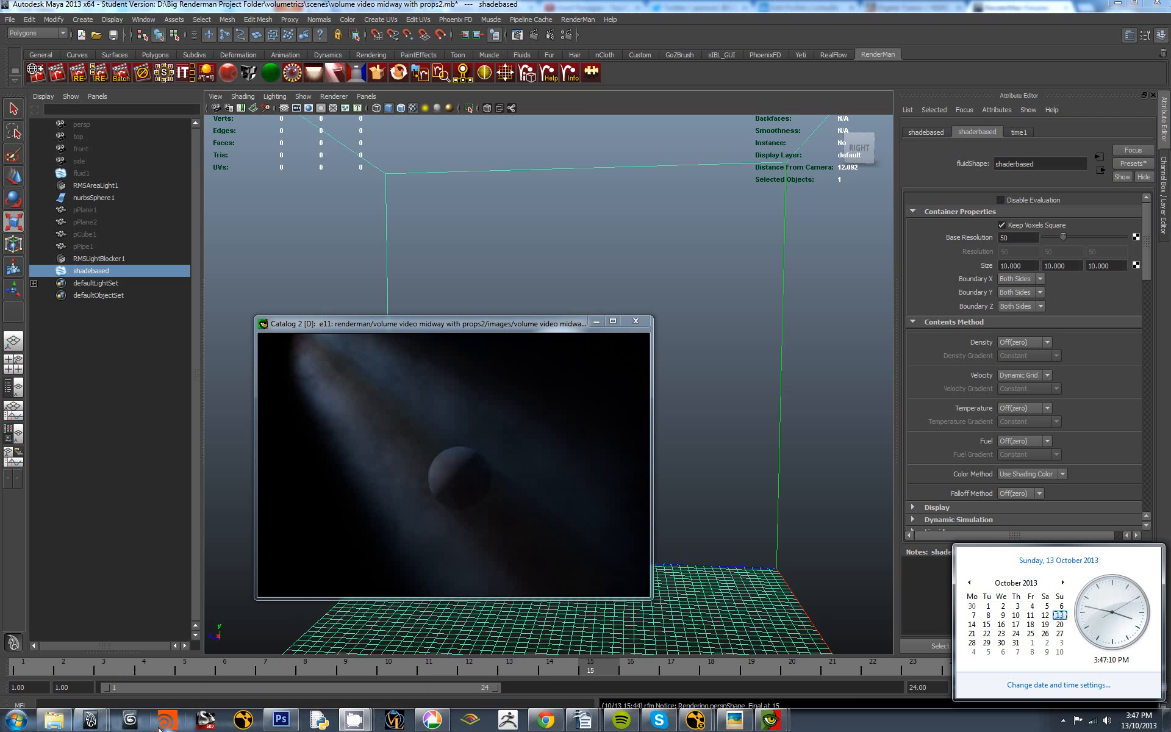
{"action": "left_click", "coordinate": [547, 722]}
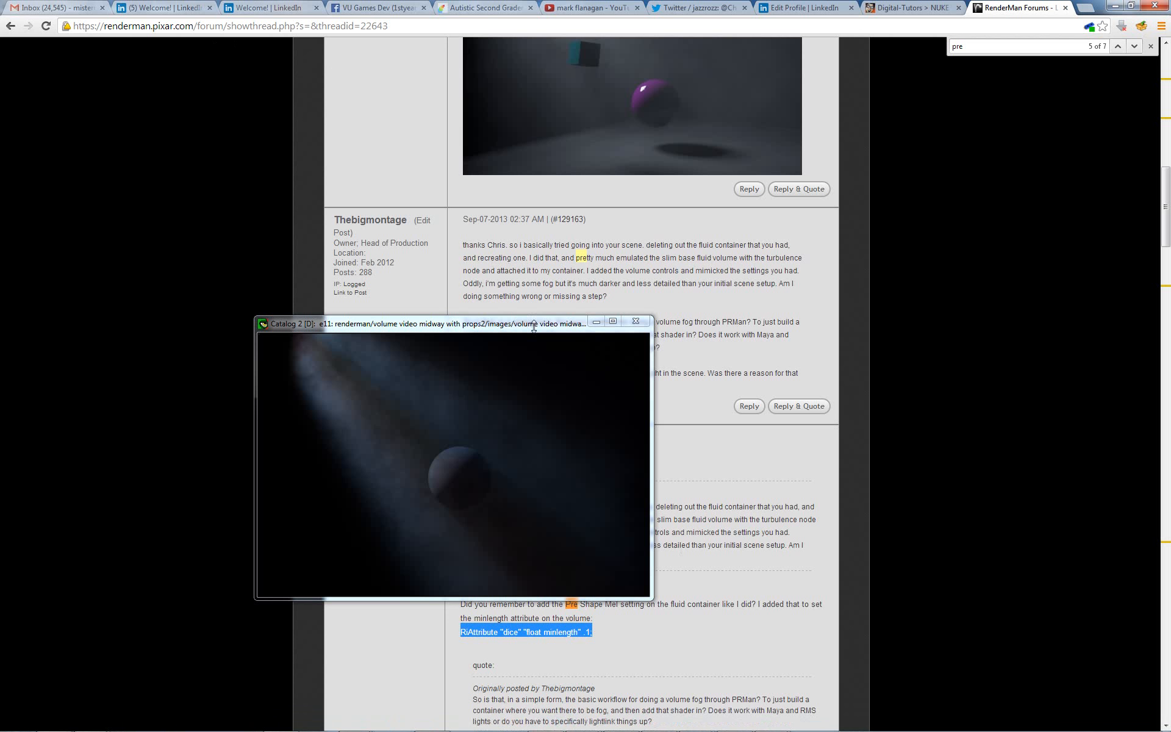
{"action": "left_click_drag", "start_coordinate": [534, 328], "coordinate": [936, 296]}
{"action": "left_click_drag", "start_coordinate": [1166, 237], "coordinate": [1169, 275]}
{"action": "left_click_drag", "start_coordinate": [761, 299], "coordinate": [232, 250]}
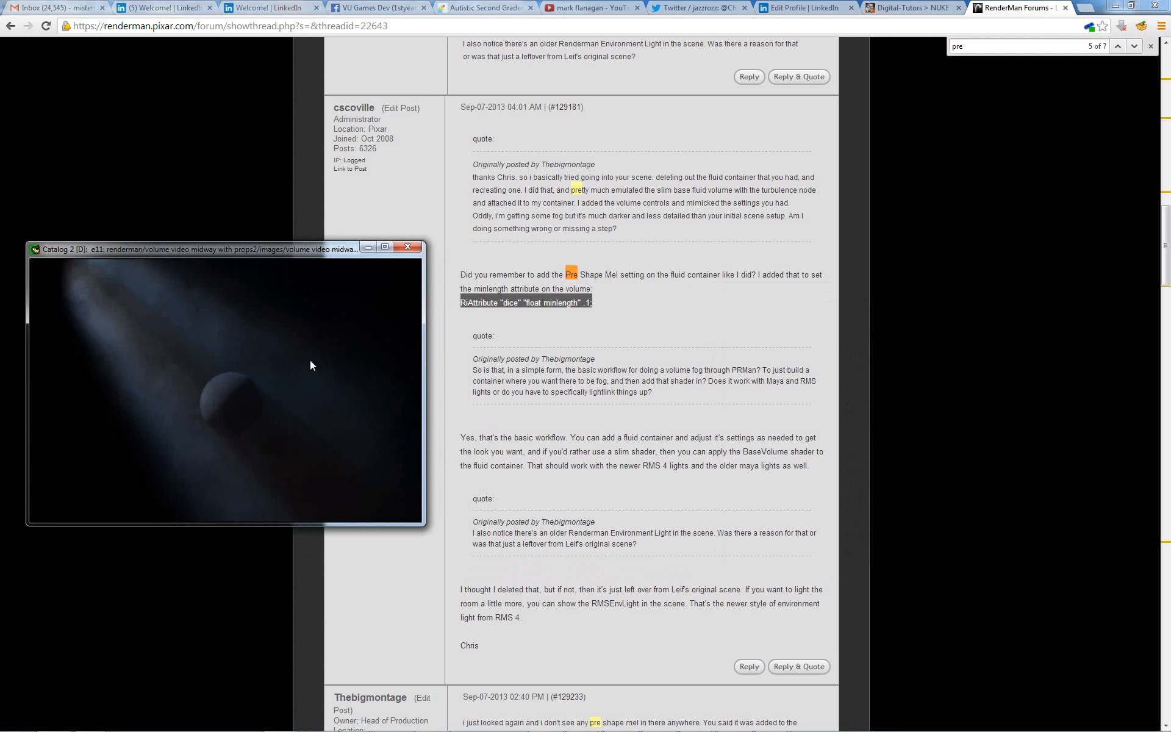
Step: Copy the line RiAttribute "dice" "float minlength" .1; from the forum post
{"action": "left_click", "coordinate": [468, 308]}
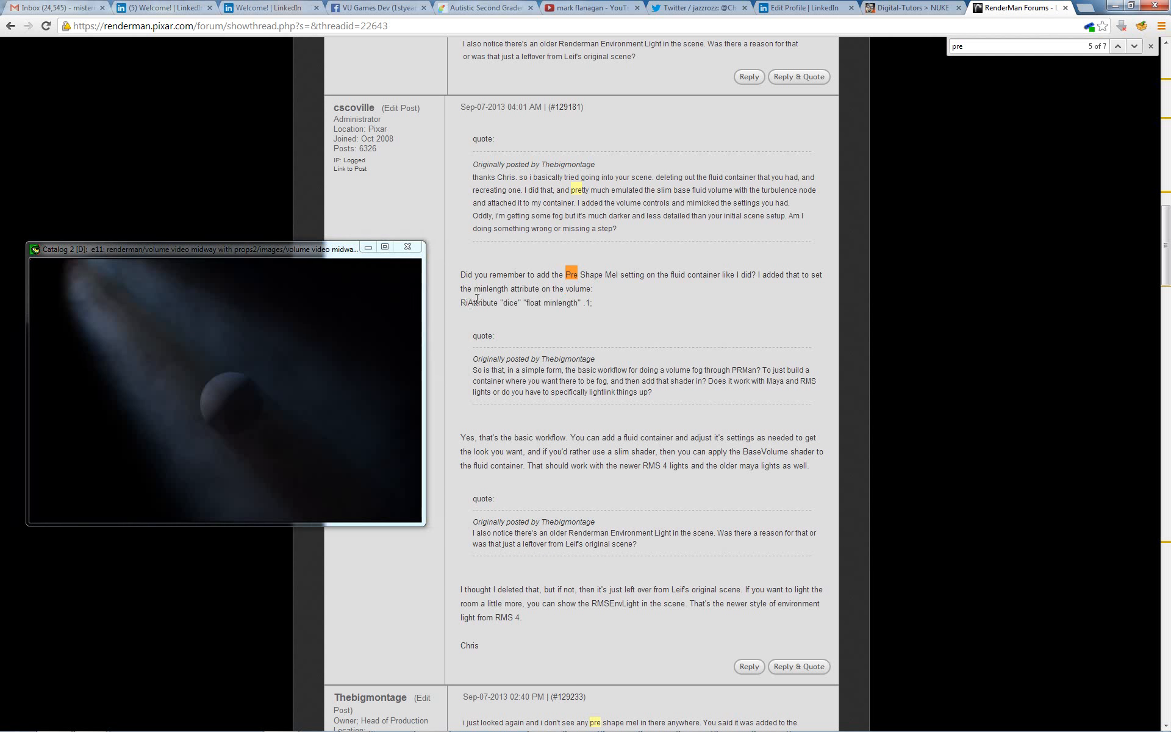
{"action": "left_click_drag", "start_coordinate": [461, 303], "coordinate": [593, 304]}
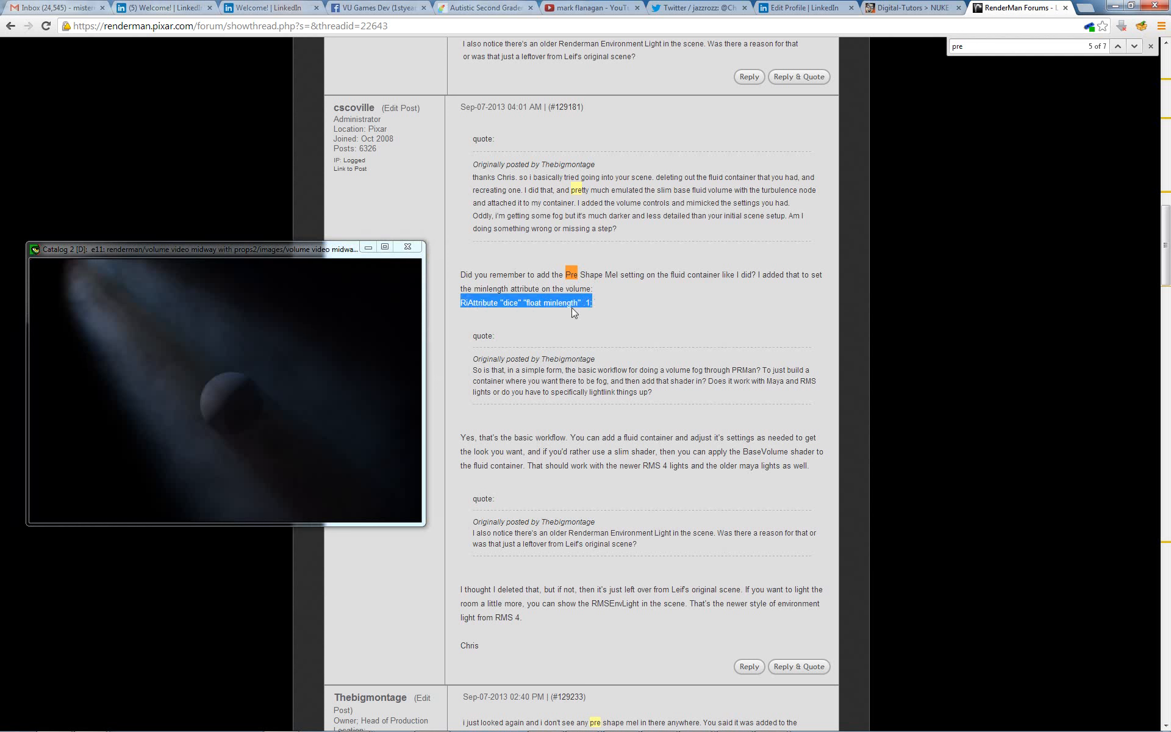
{"action": "right_click", "coordinate": [548, 303]}
{"action": "left_click", "coordinate": [572, 312]}
Step: Switch back to Maya and add the optional RenderMan attribute Pre Shape MEL to the shaderbased fluid shape
{"action": "mouse_move", "coordinate": [521, 725]}
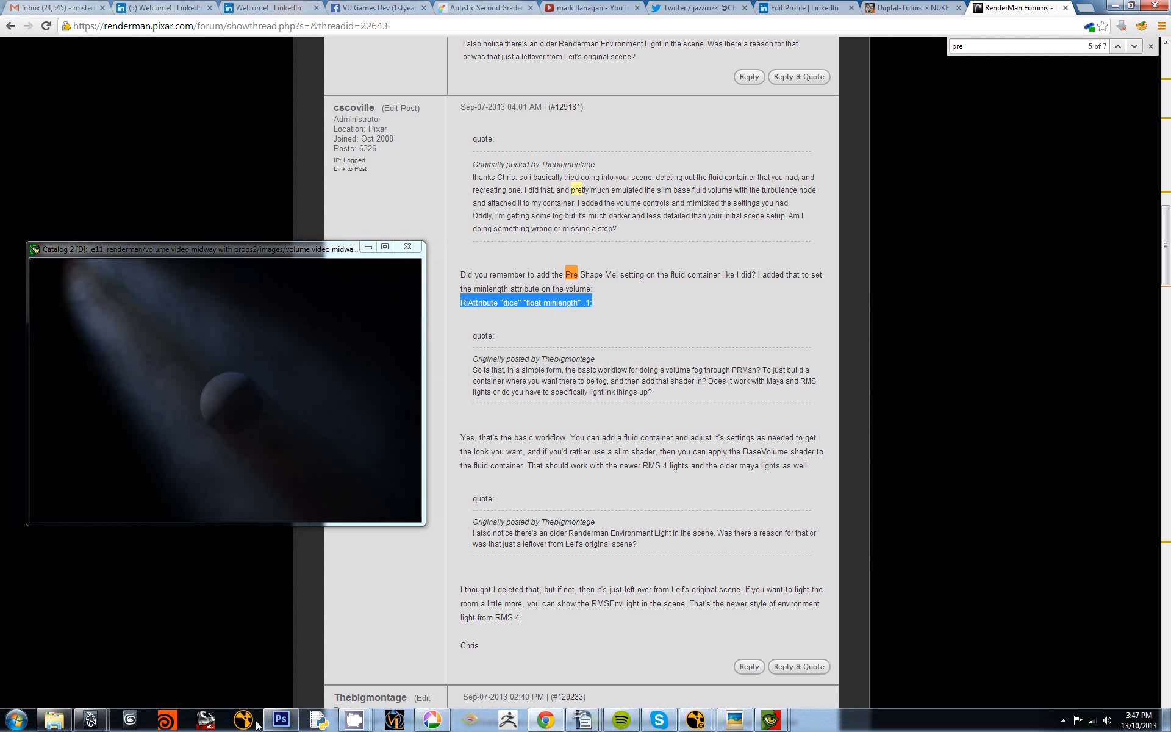
{"action": "mouse_move", "coordinate": [92, 719]}
{"action": "left_click", "coordinate": [181, 664]}
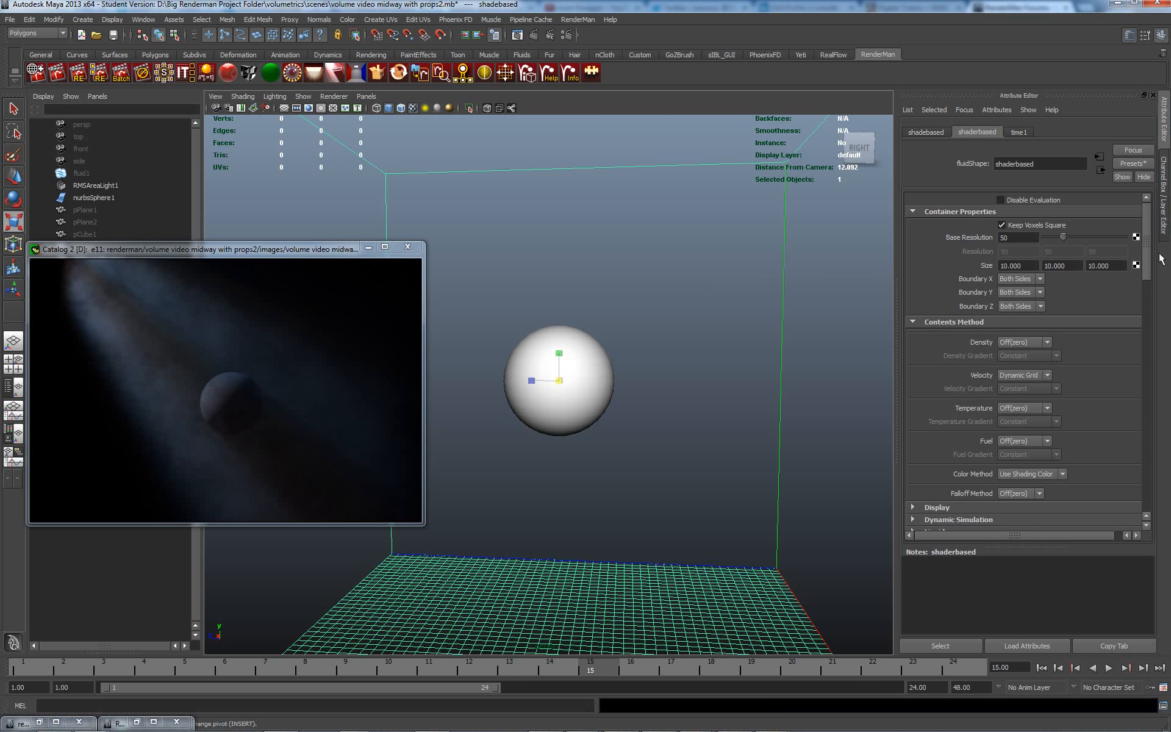
{"action": "left_click_drag", "start_coordinate": [1146, 259], "coordinate": [1127, 494]}
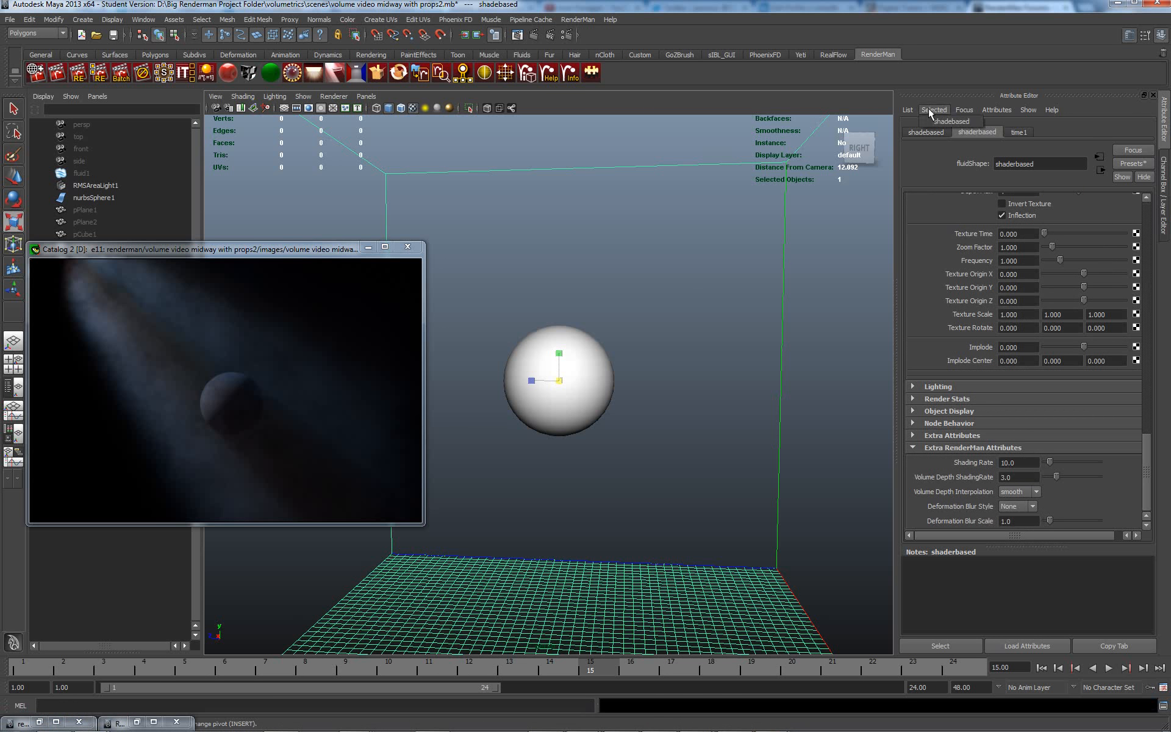
{"action": "left_click", "coordinate": [995, 110]}
{"action": "mouse_move", "coordinate": [1014, 169]}
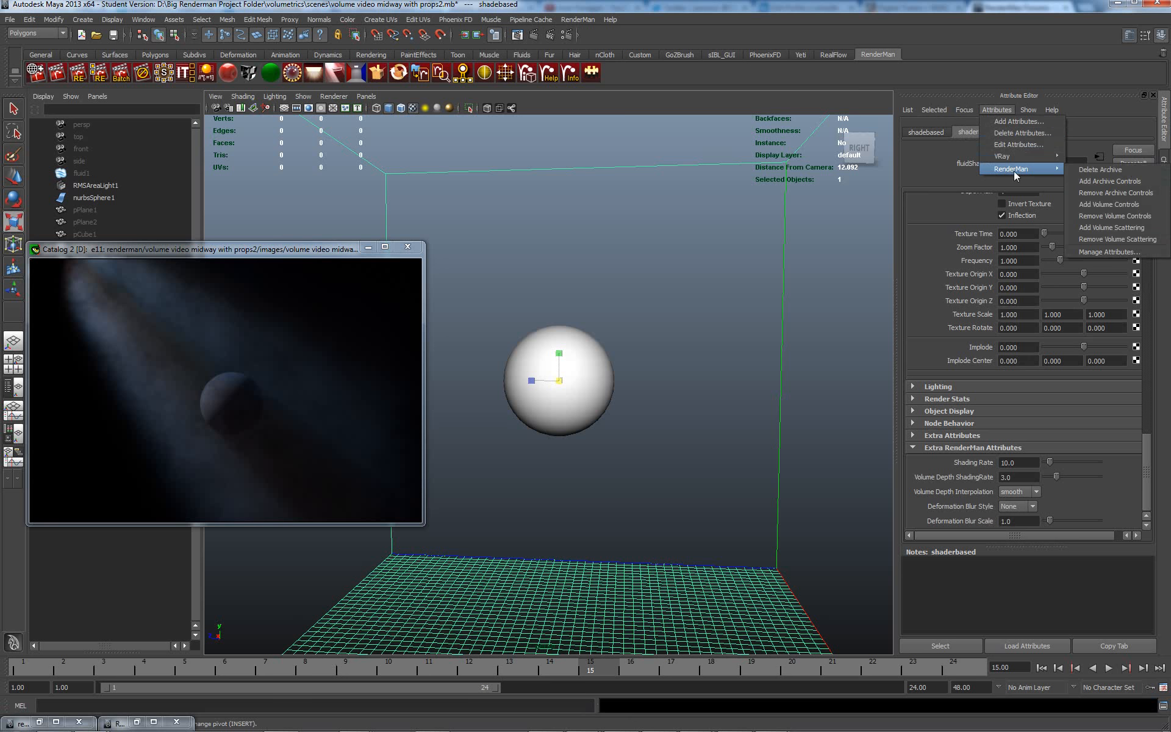
{"action": "left_click", "coordinate": [1098, 252]}
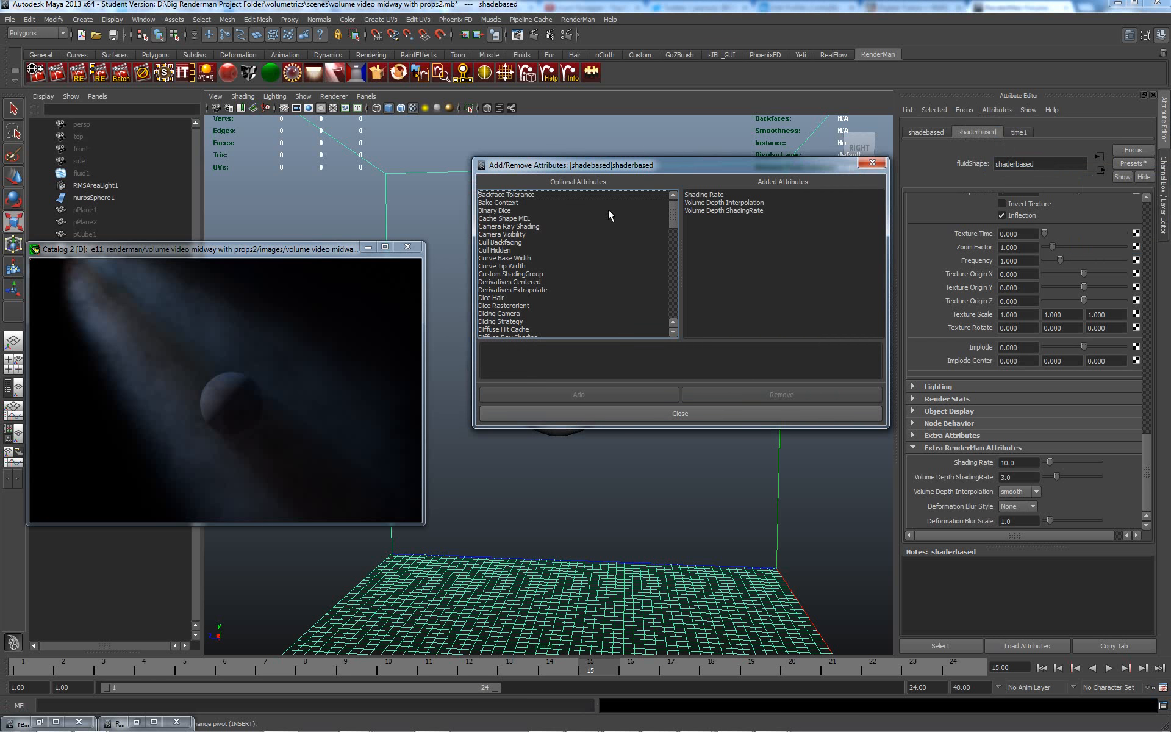
{"action": "left_click_drag", "start_coordinate": [674, 211], "coordinate": [675, 273]}
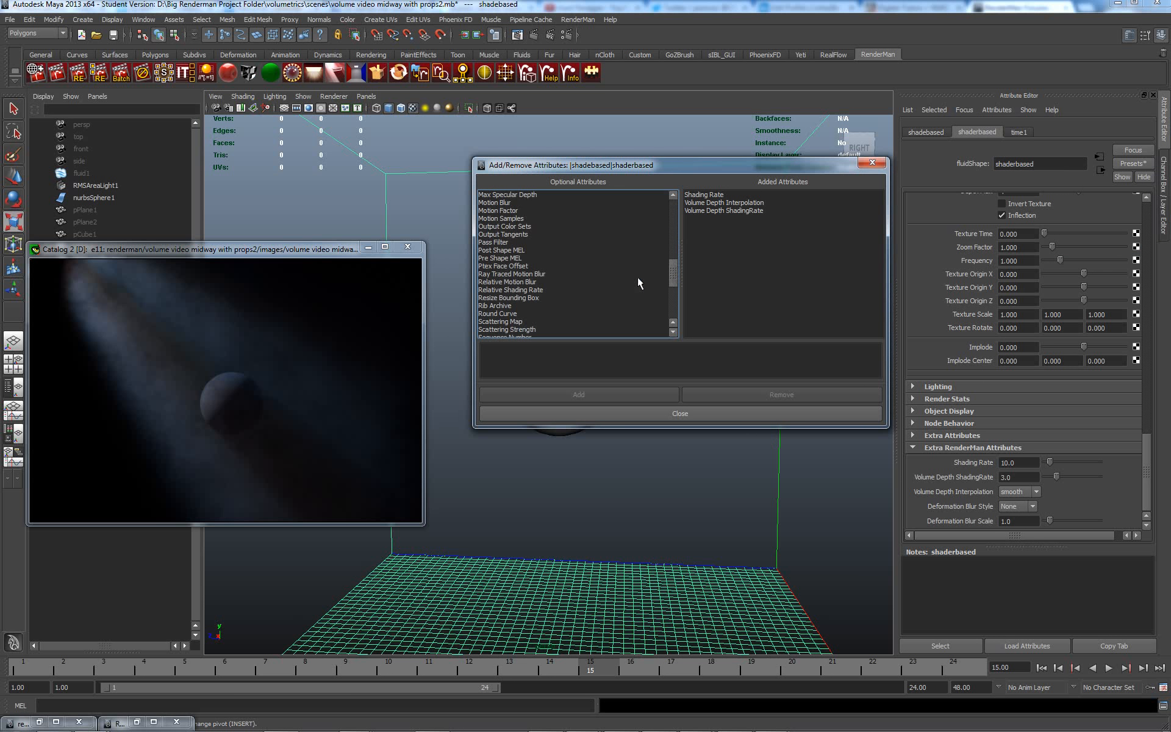
{"action": "left_click", "coordinate": [493, 258]}
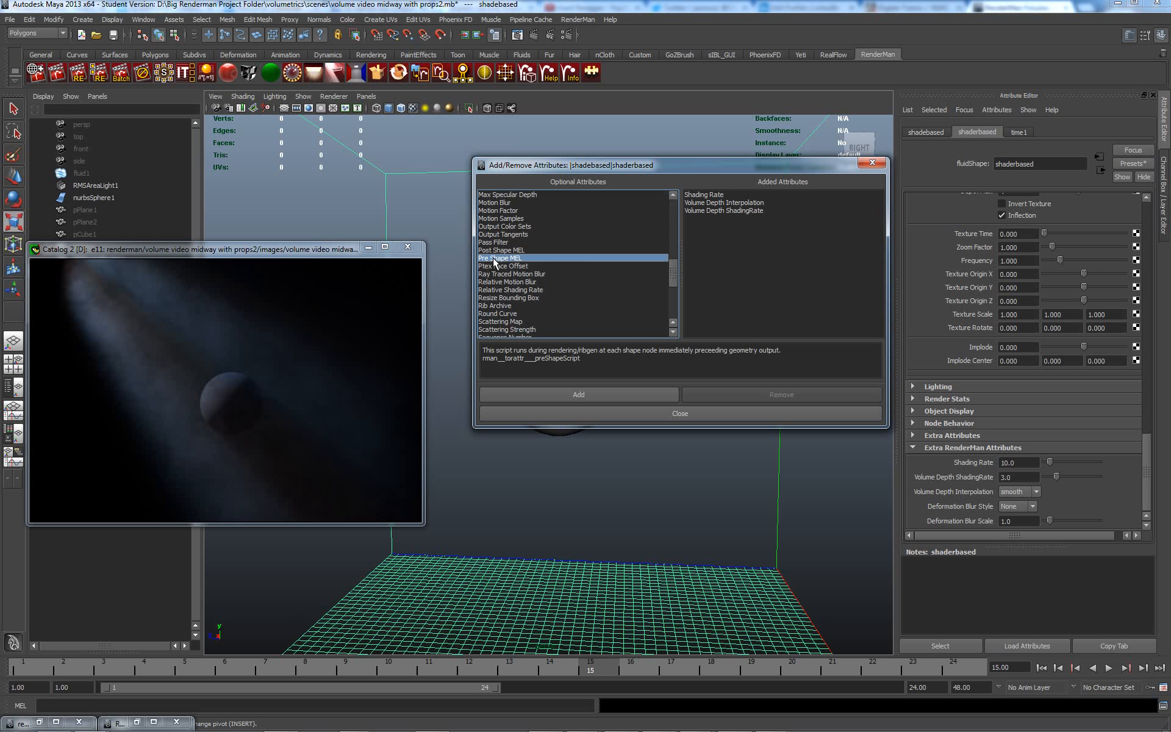
{"action": "left_click", "coordinate": [568, 394]}
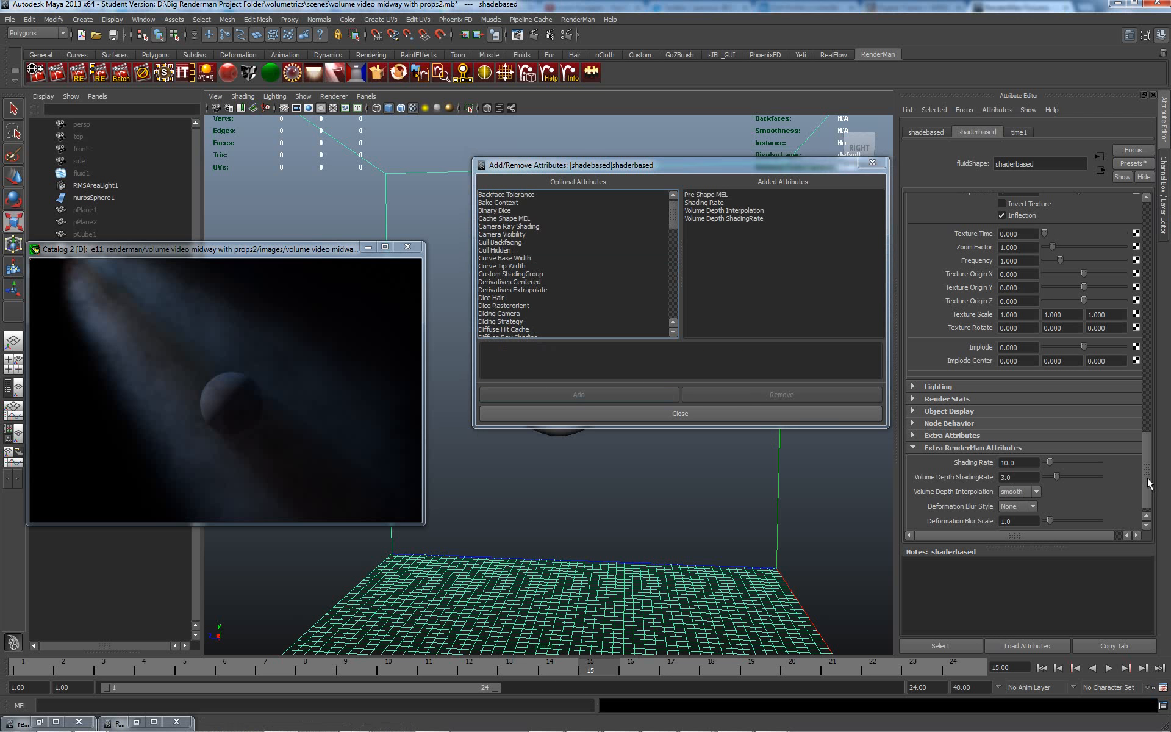
Step: Paste RiAttribute "dice" "float minlength" .1; as the fluid shape's Pre Shape MEL script and re-render the scene
{"action": "left_click", "coordinate": [1018, 521]}
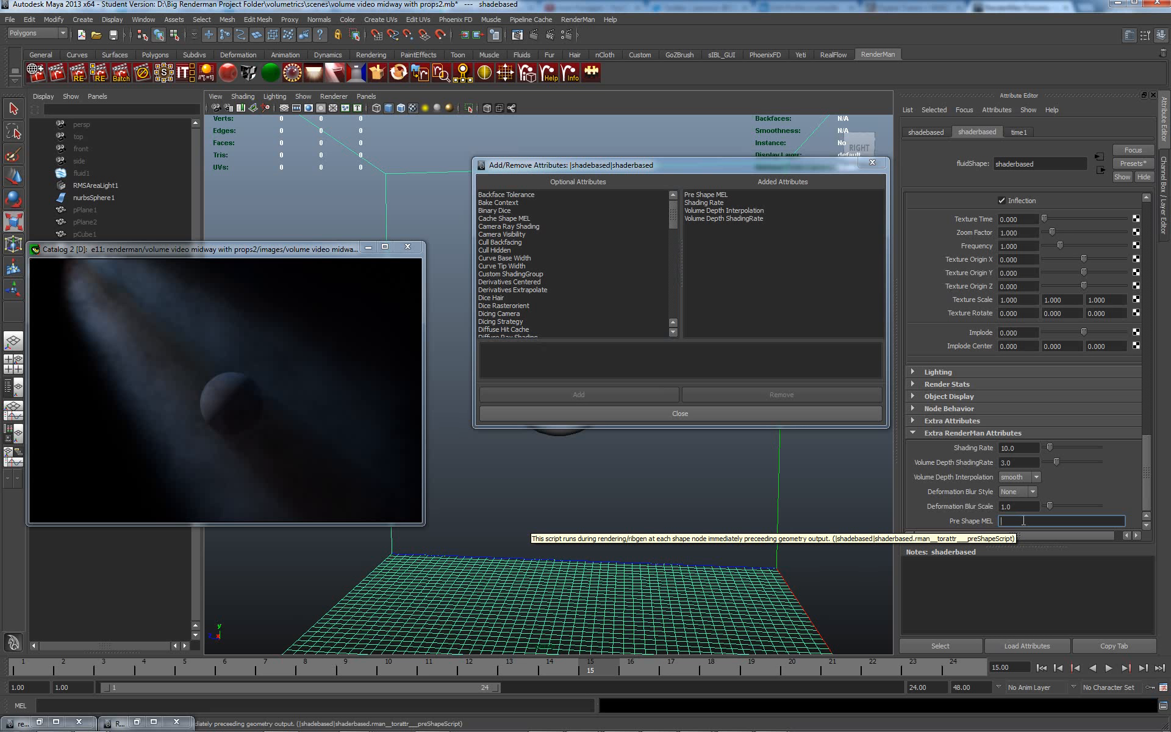
{"action": "key", "text": "ctrl+v"}
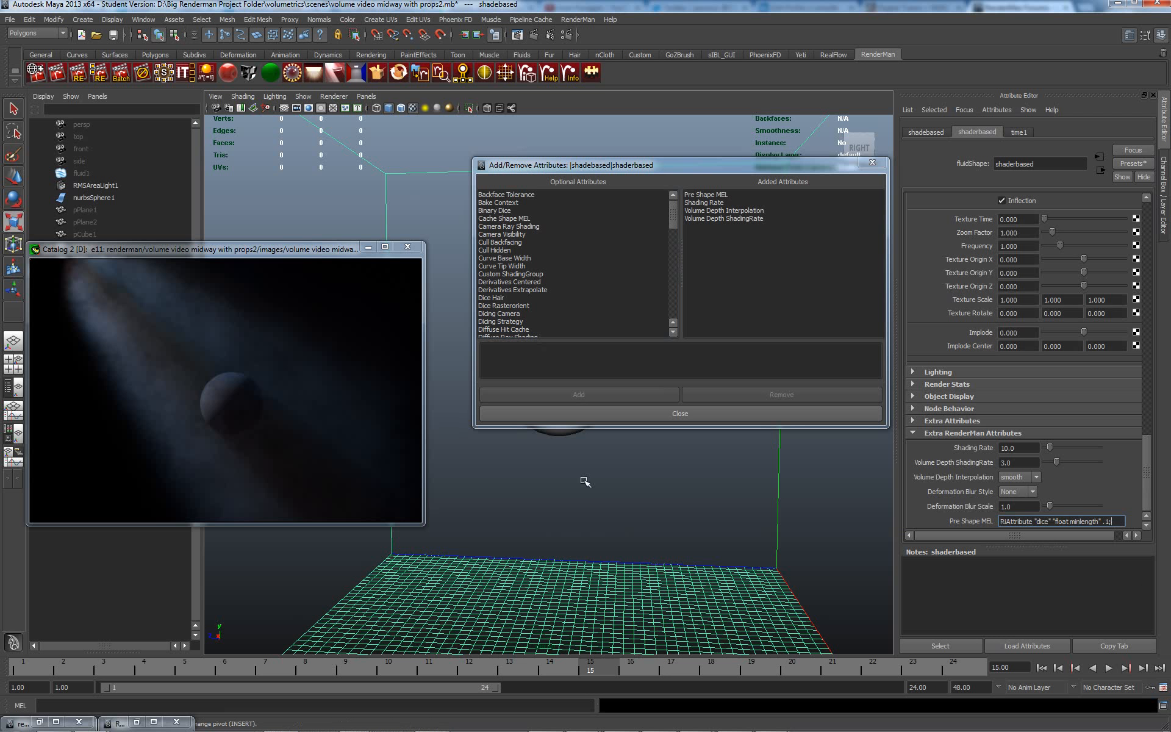
{"action": "right_click", "coordinate": [210, 369]}
{"action": "left_click", "coordinate": [232, 371]}
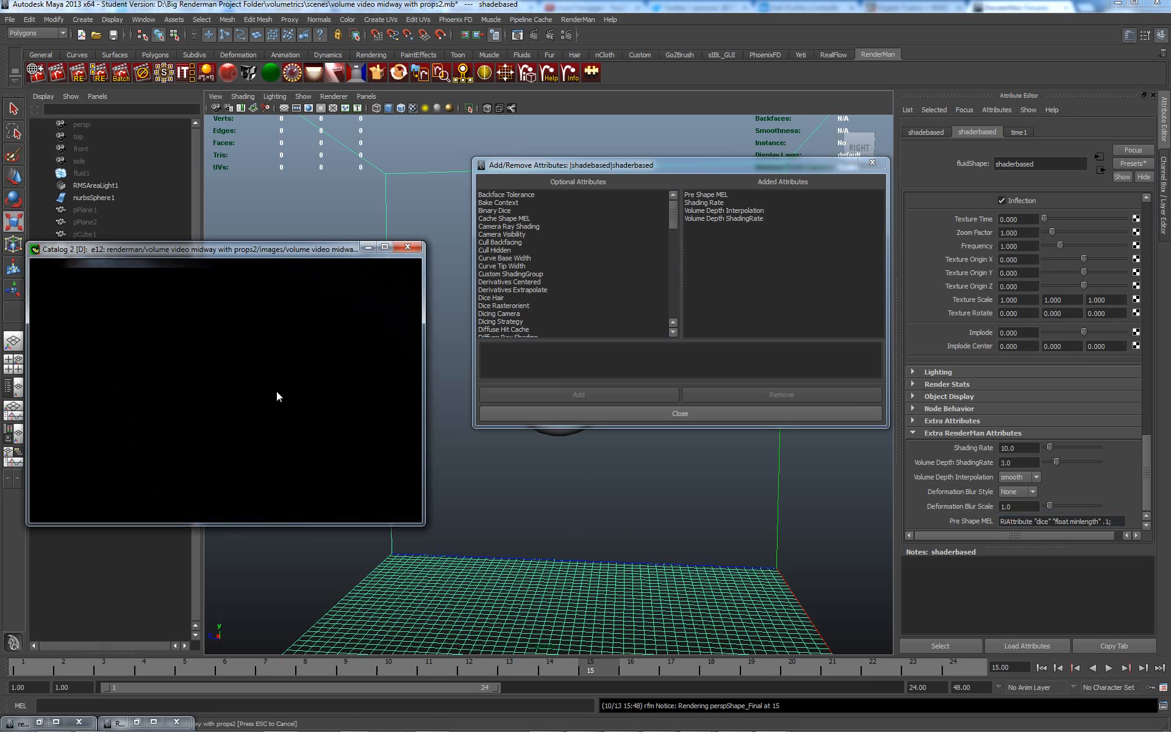
{"action": "mouse_move", "coordinate": [1075, 729]}
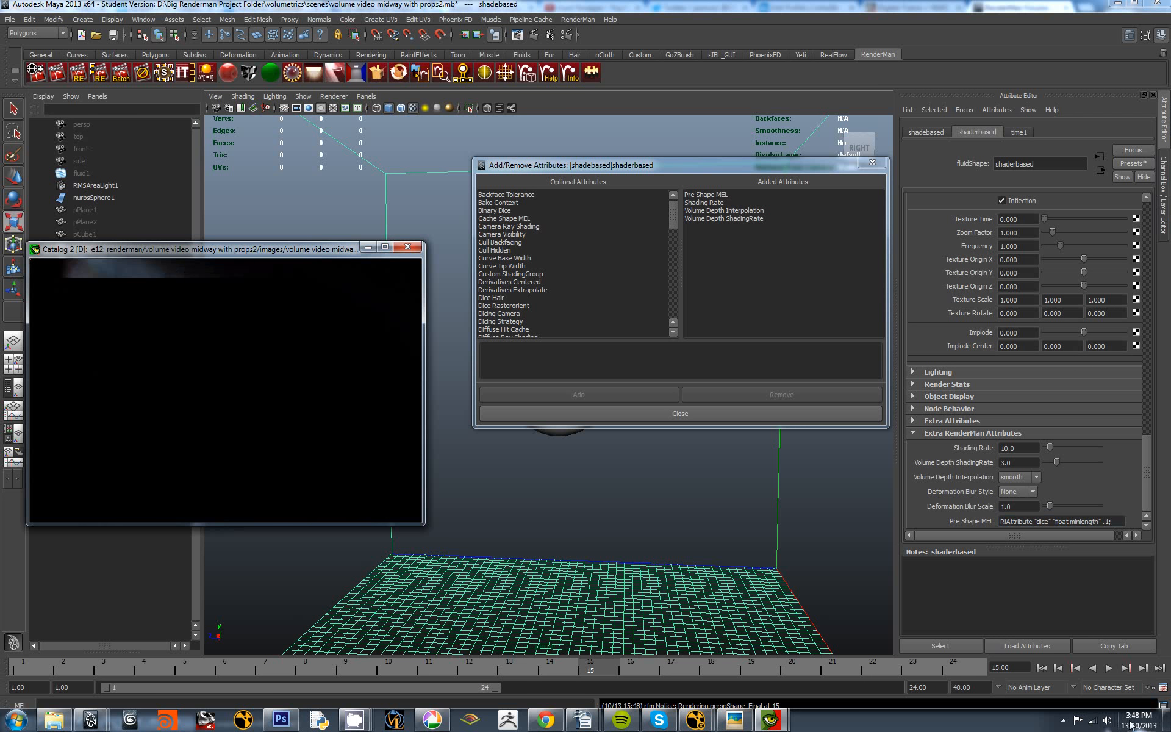
{"action": "mouse_move", "coordinate": [1130, 725]}
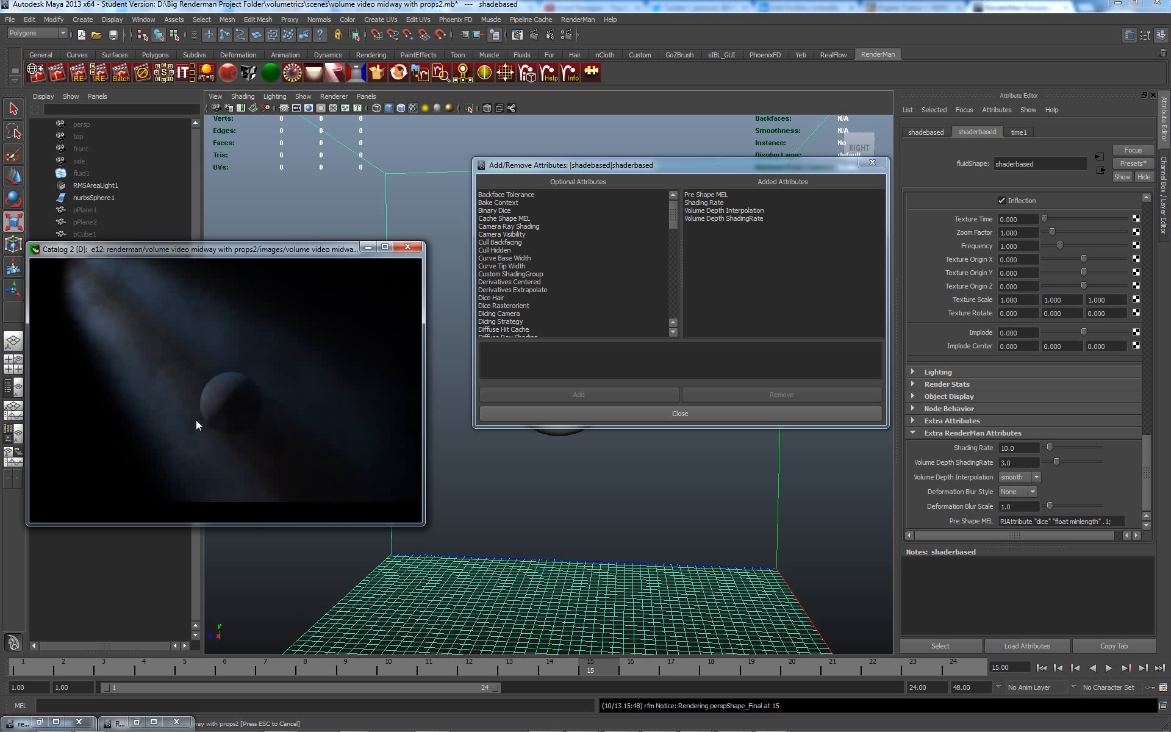
Step: Open the render catalog in "it" and compare the latest render, e12, with the previous one, e11
{"action": "right_click", "coordinate": [198, 377]}
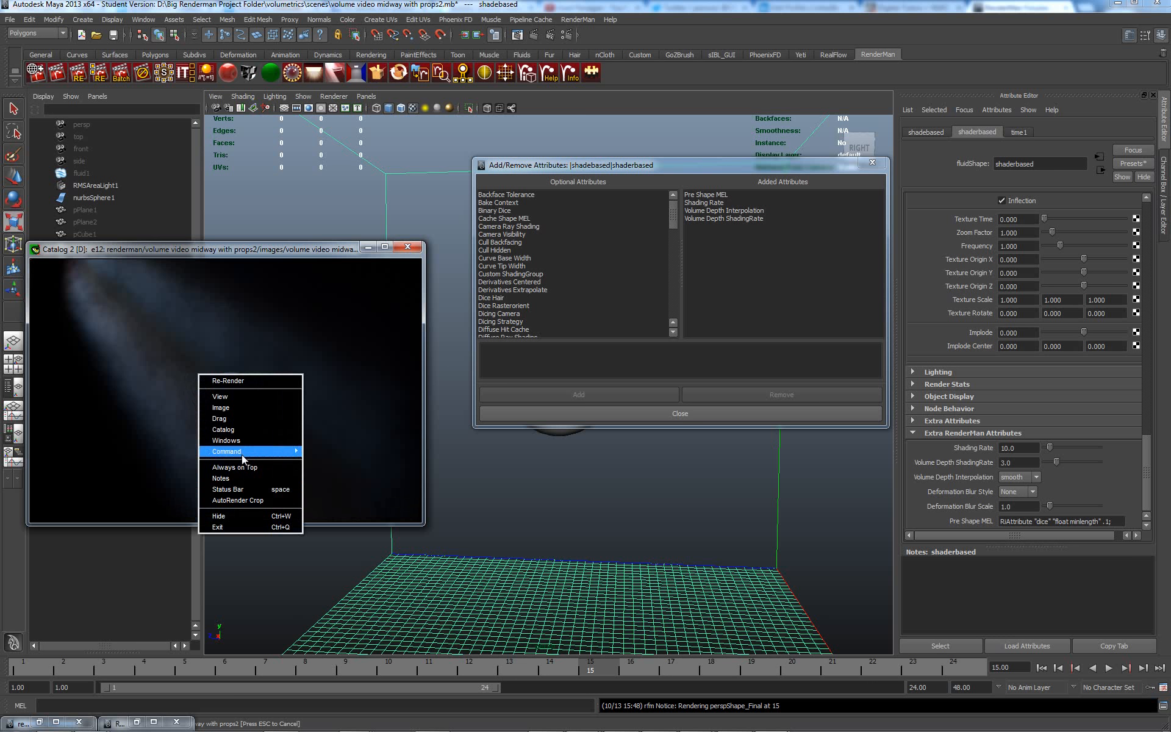
{"action": "mouse_move", "coordinate": [246, 441]}
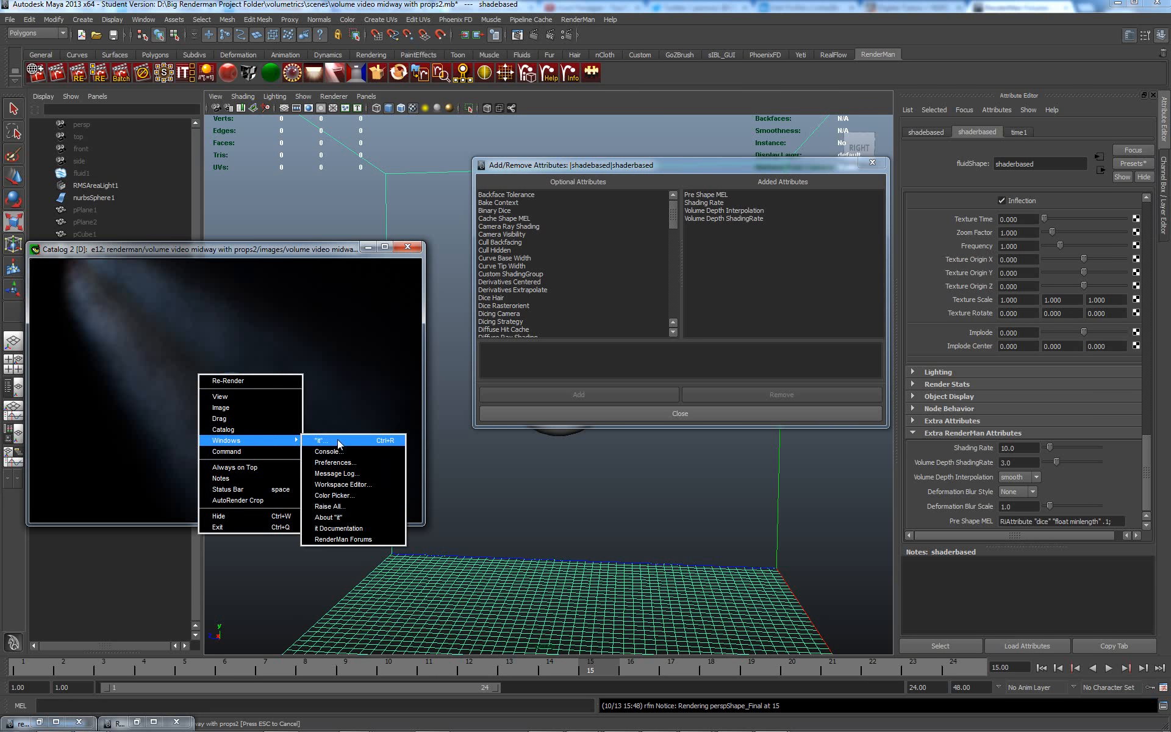
{"action": "left_click", "coordinate": [338, 439]}
{"action": "left_click", "coordinate": [554, 257]}
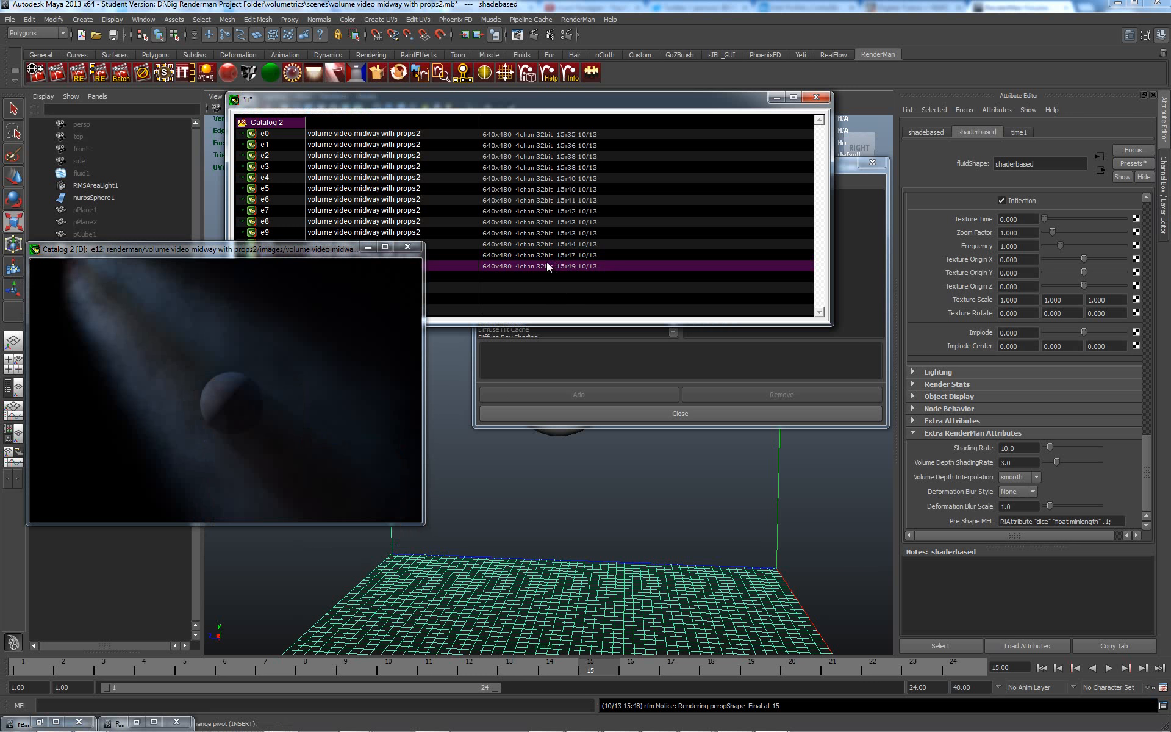
{"action": "left_click", "coordinate": [543, 266]}
{"action": "left_click", "coordinate": [541, 254]}
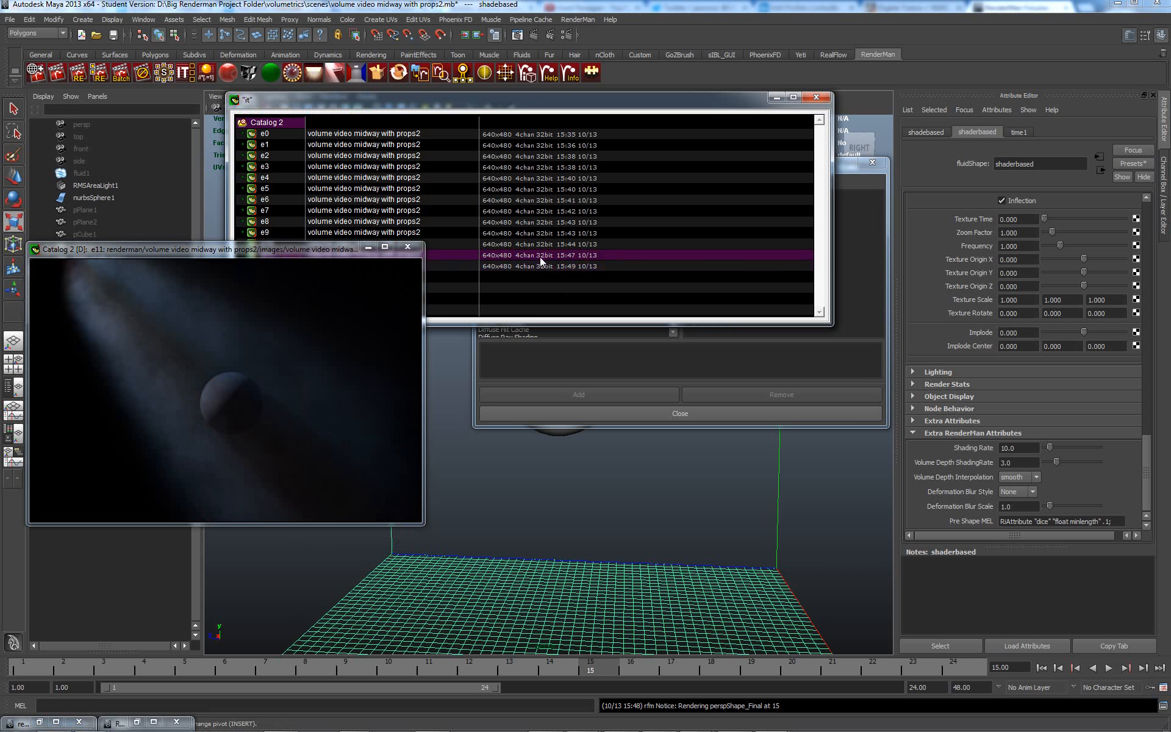
{"action": "left_click", "coordinate": [537, 266]}
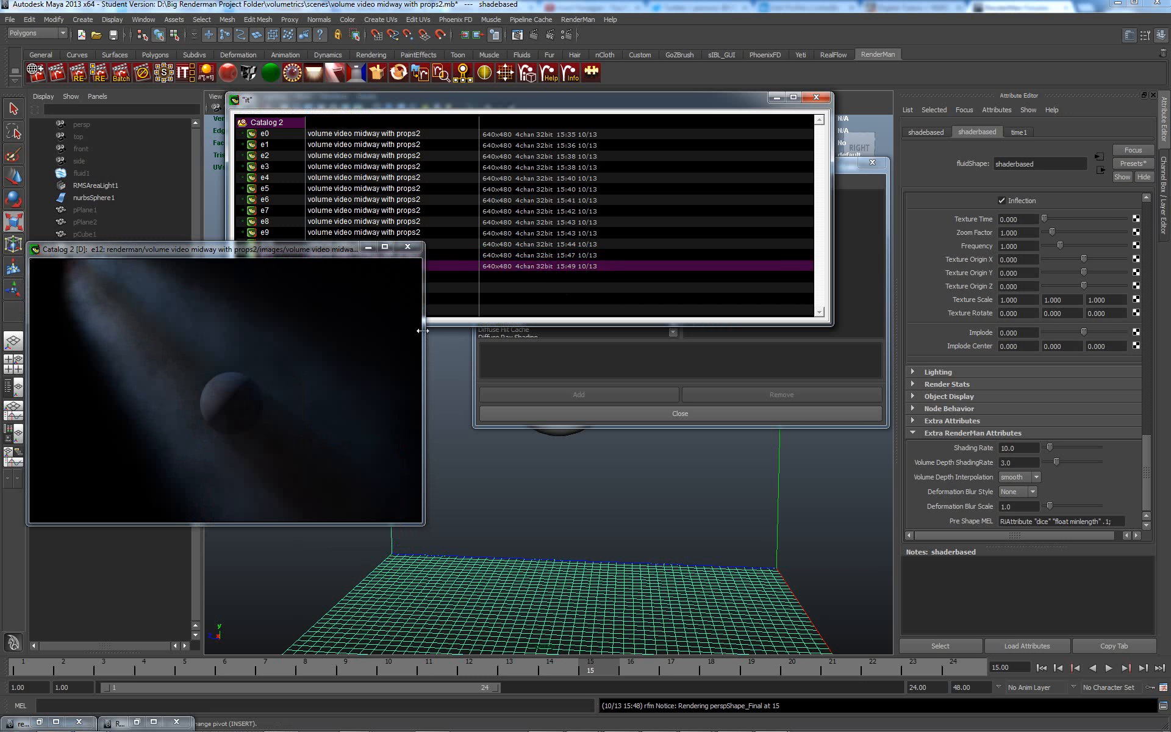